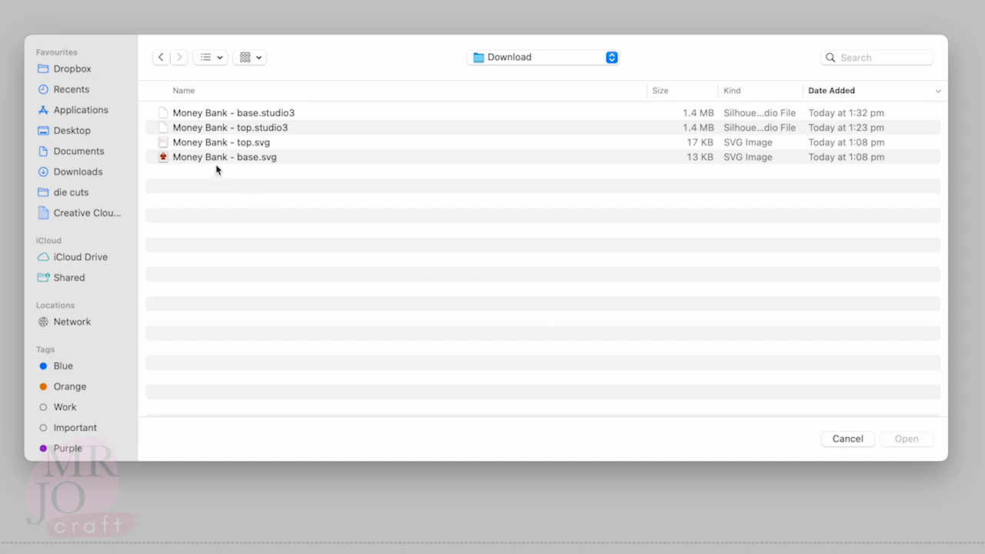
Import Money Bank - top.svg from the Download folder and place it on the canvas.
{"action": "left_click", "coordinate": [241, 145]}
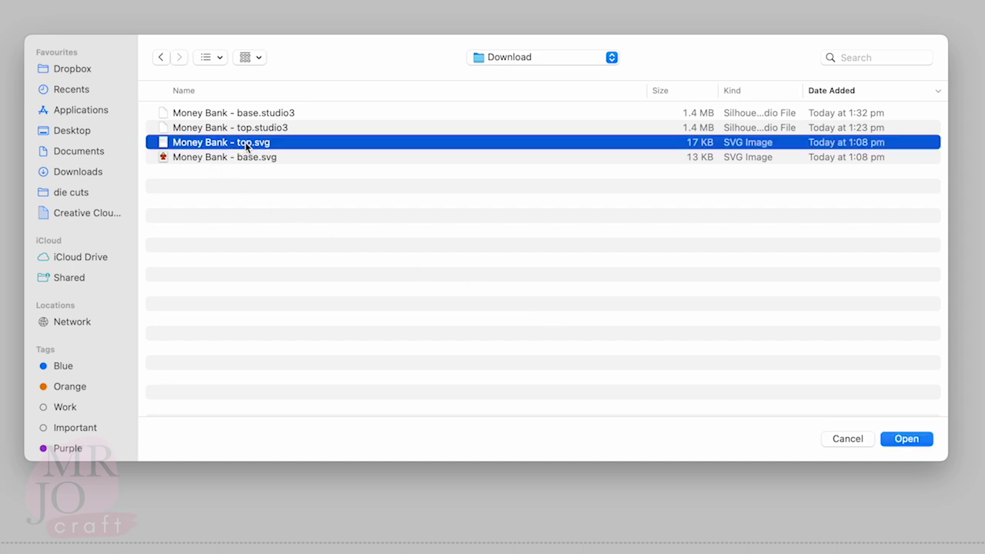
{"action": "left_click", "coordinate": [906, 440]}
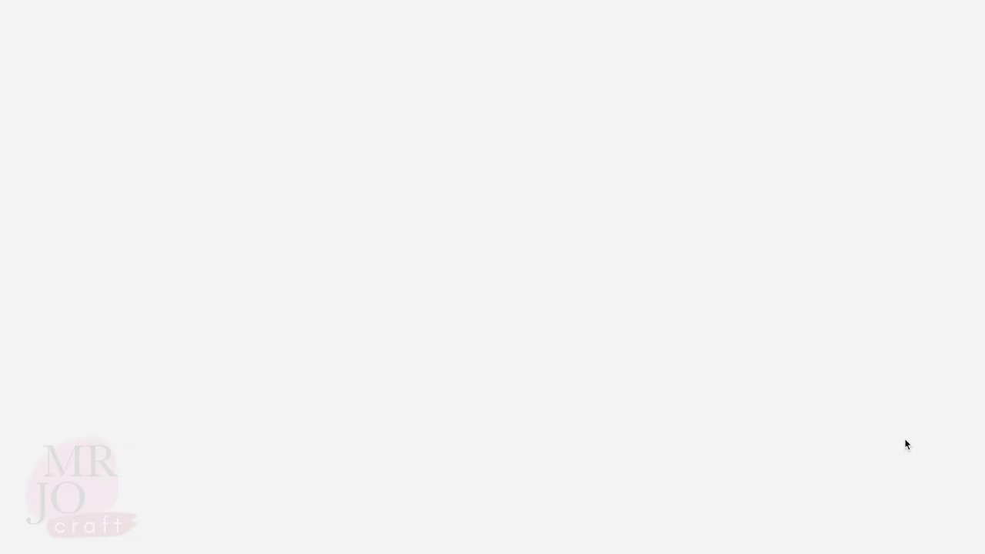
{"action": "left_click", "coordinate": [925, 539]}
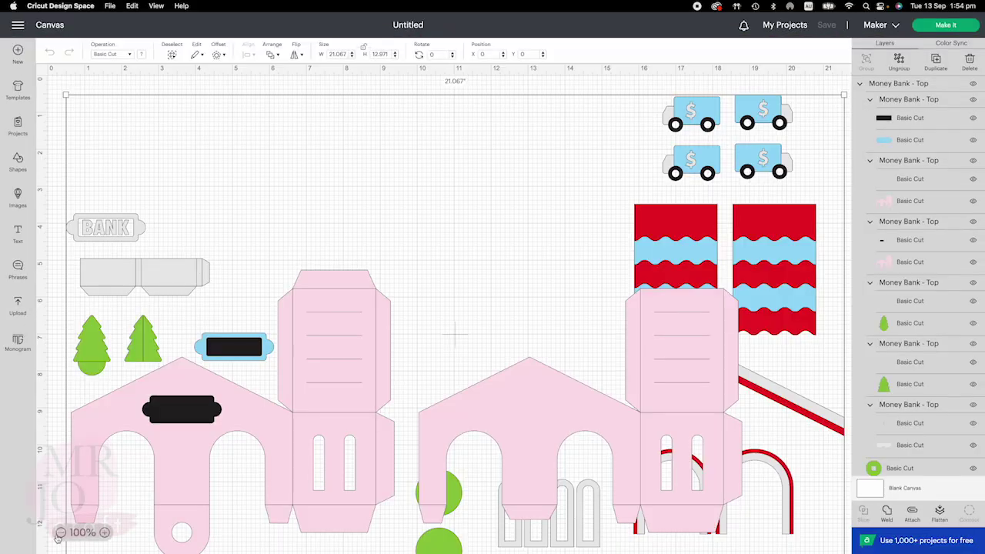
Ungroup the imported Money Bank design and move the BANK sign out beyond the red and blue striped panels.
{"action": "scroll", "coordinate": [395, 384], "scroll_direction": "down", "scroll_amount": 2}
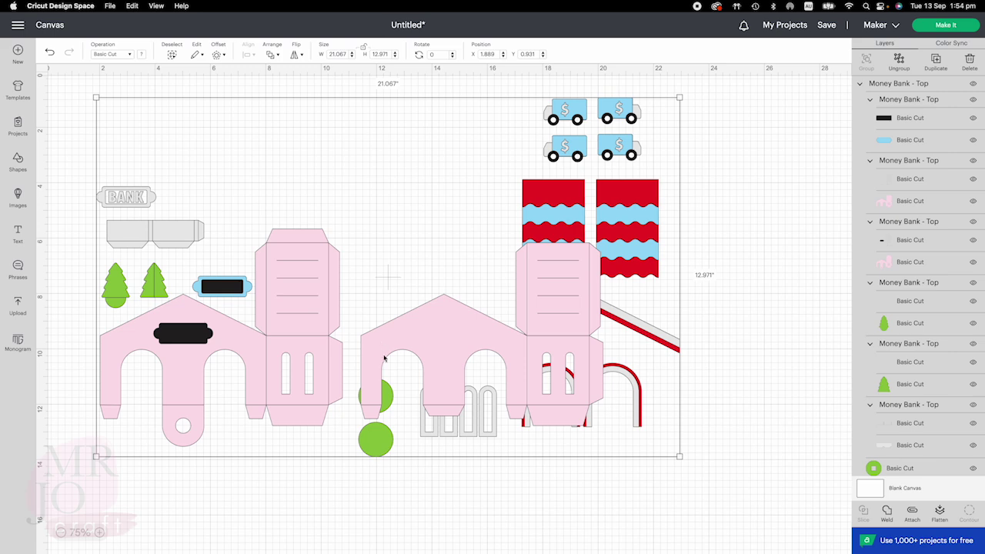
{"action": "right_click", "coordinate": [423, 335]}
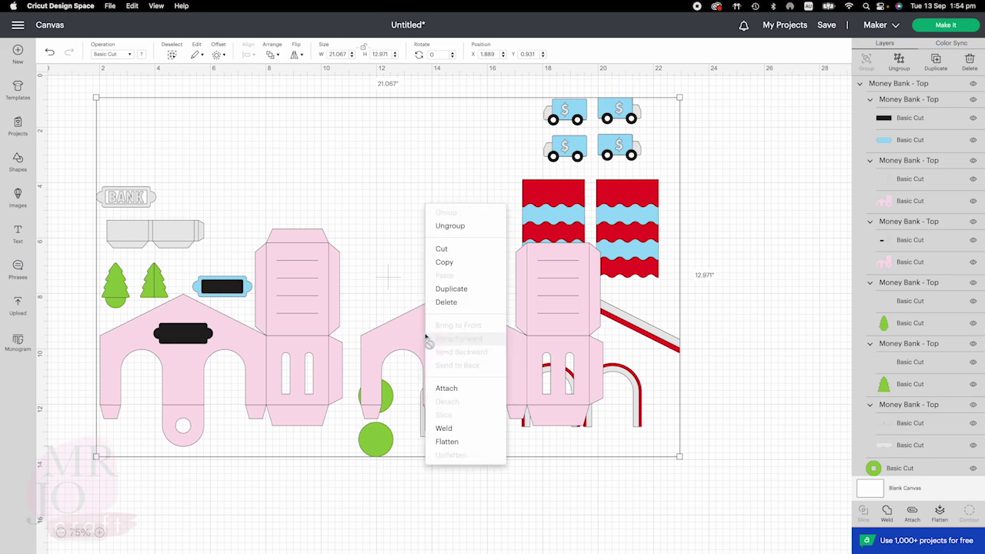
{"action": "left_click", "coordinate": [450, 226]}
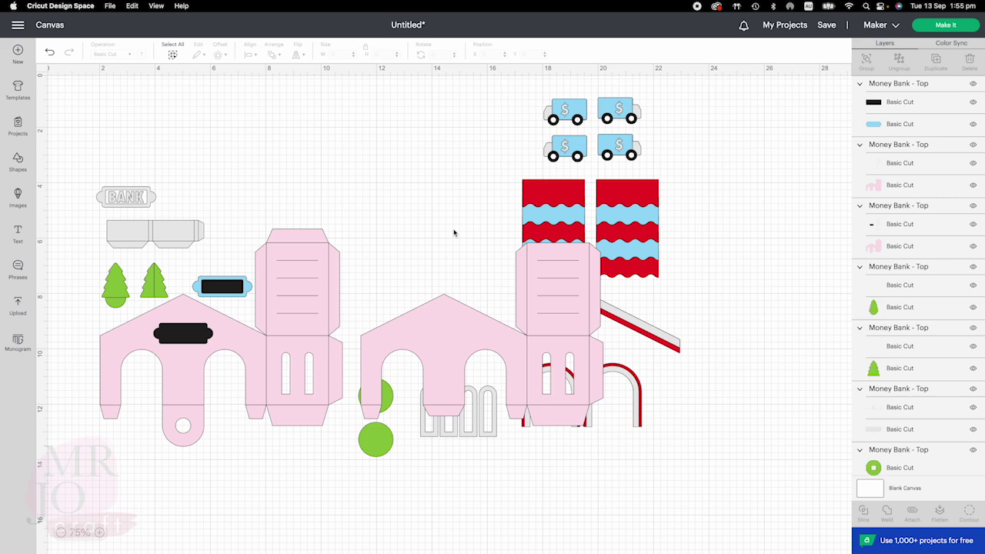
{"action": "left_click_drag", "start_coordinate": [79, 172], "coordinate": [750, 216]}
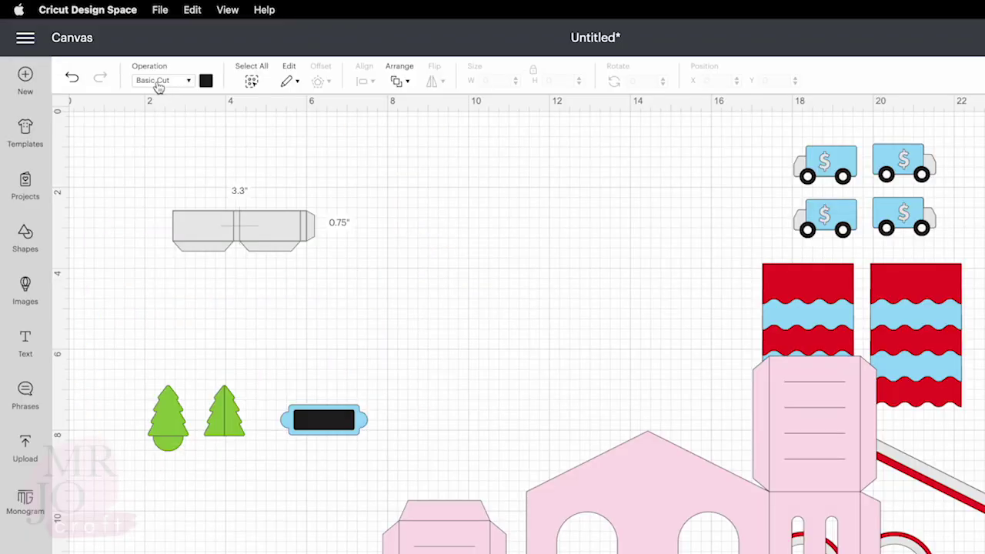
Change the grey strip's fold lines to Score and attach them to the strip.
{"action": "left_click", "coordinate": [158, 81]}
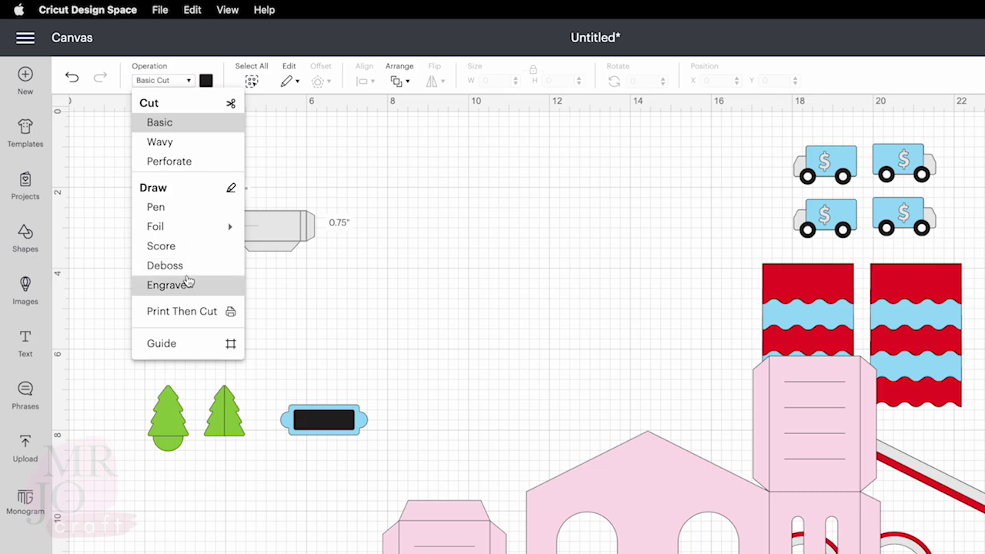
{"action": "left_click", "coordinate": [163, 246]}
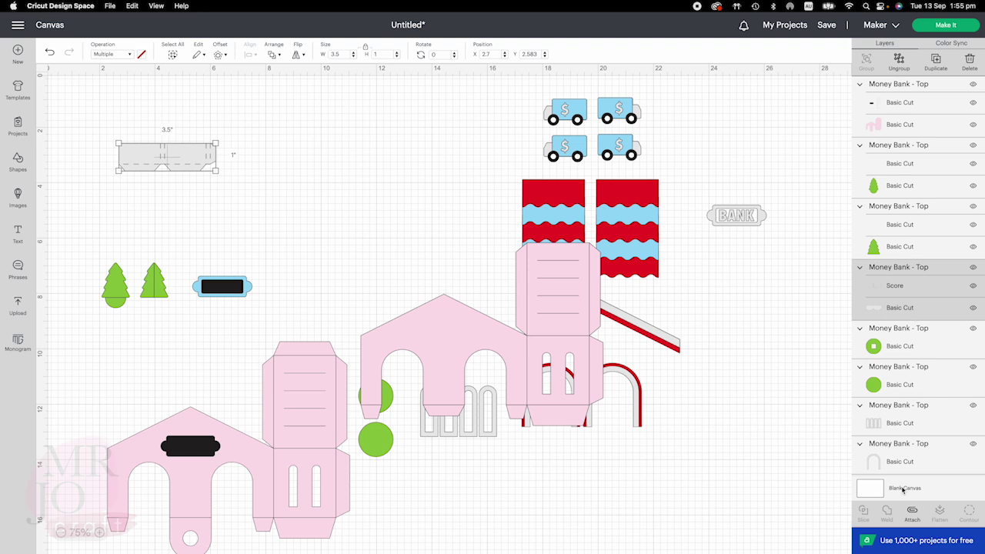
{"action": "left_click", "coordinate": [913, 512]}
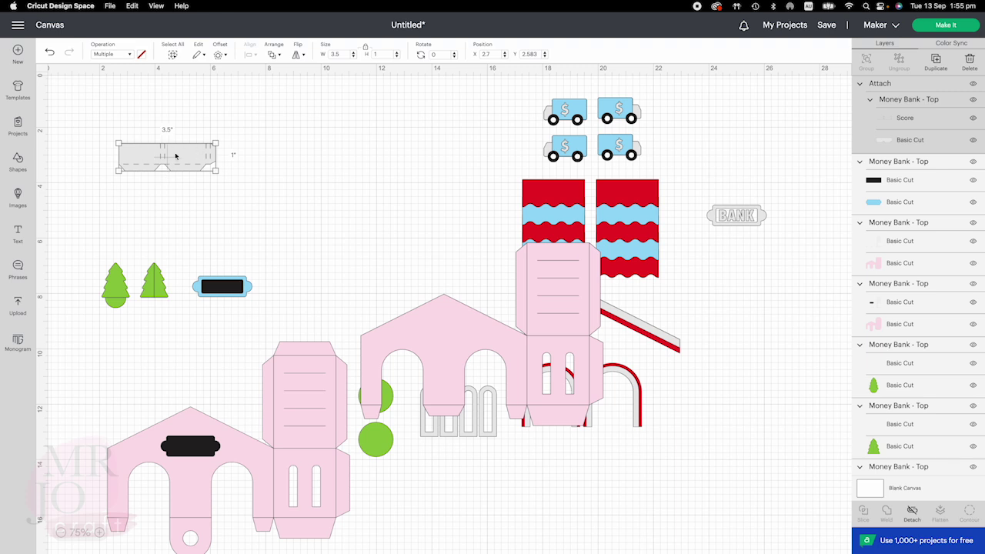
Duplicate the scored grey strip and move both strips to the space above the BANK sign.
{"action": "right_click", "coordinate": [176, 157]}
{"action": "left_click", "coordinate": [206, 240]}
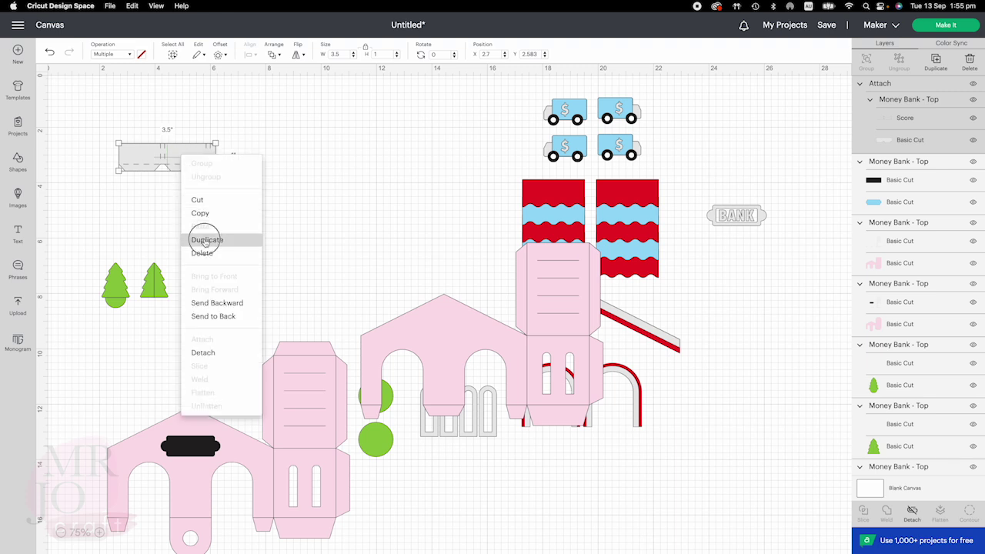
{"action": "left_click_drag", "start_coordinate": [128, 102], "coordinate": [168, 121]}
{"action": "left_click_drag", "start_coordinate": [81, 94], "coordinate": [233, 176]}
{"action": "left_click_drag", "start_coordinate": [139, 121], "coordinate": [825, 136]}
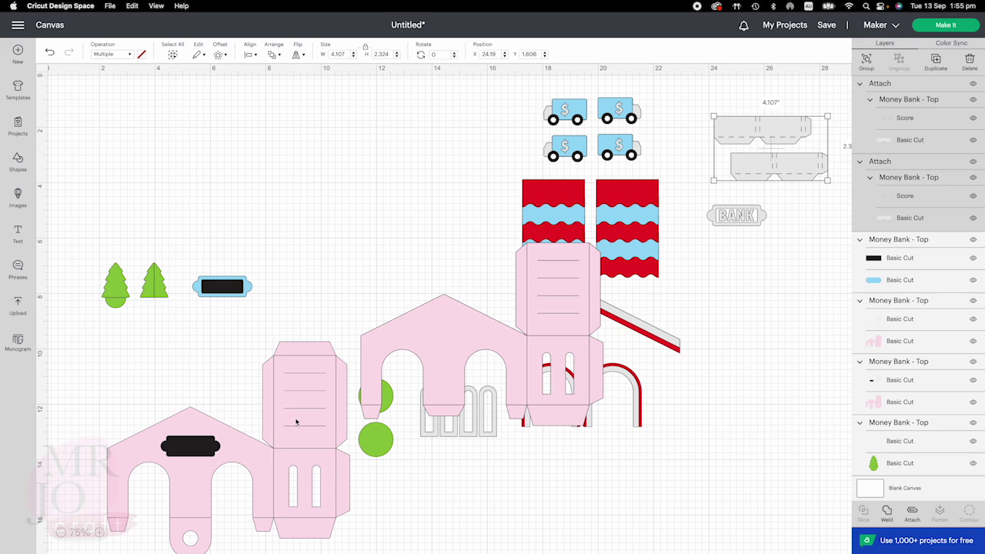
Set the fold lines of the pink house piece with the round tab to Score, attach them, and move the piece aside.
{"action": "left_click_drag", "start_coordinate": [296, 421], "coordinate": [354, 177]}
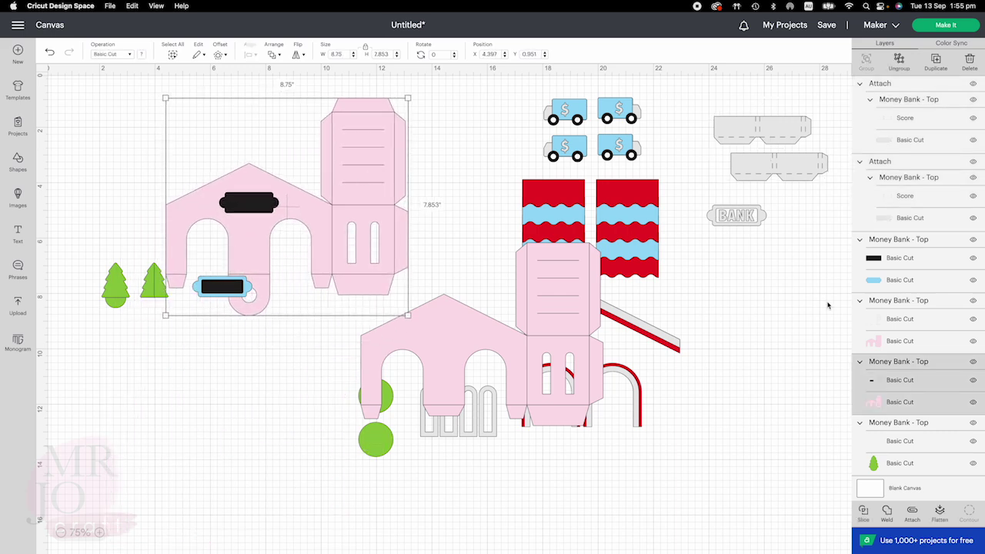
{"action": "left_click", "coordinate": [928, 384]}
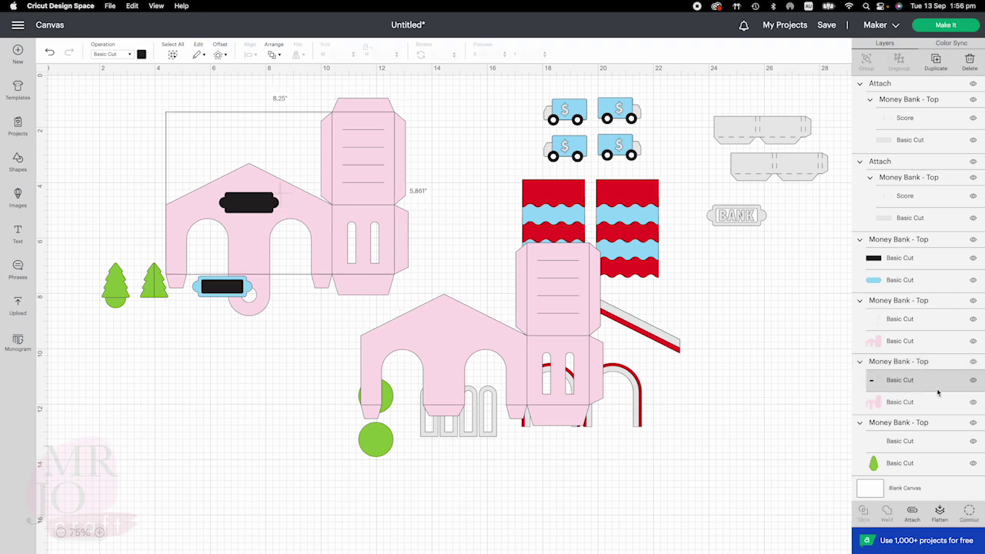
{"action": "left_click", "coordinate": [109, 55]}
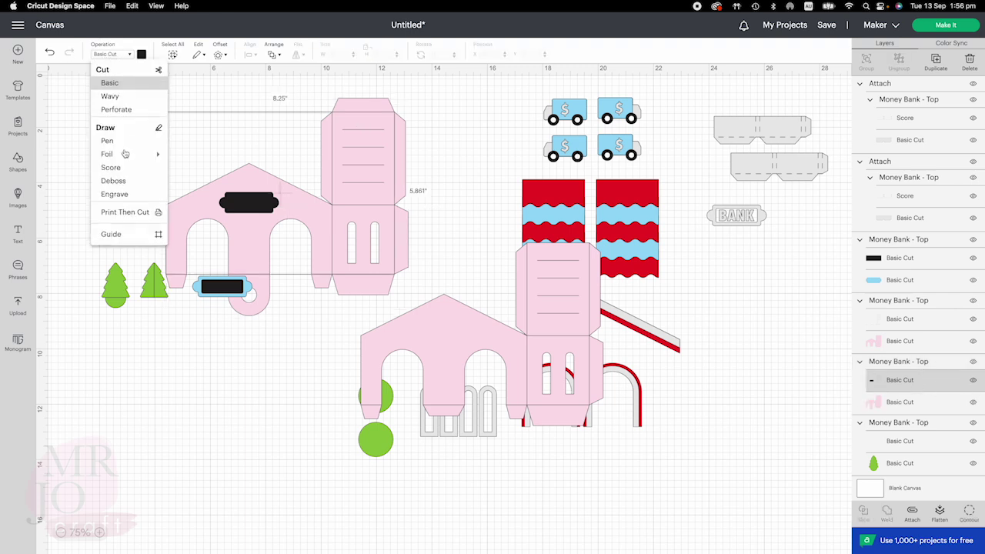
{"action": "left_click", "coordinate": [111, 167]}
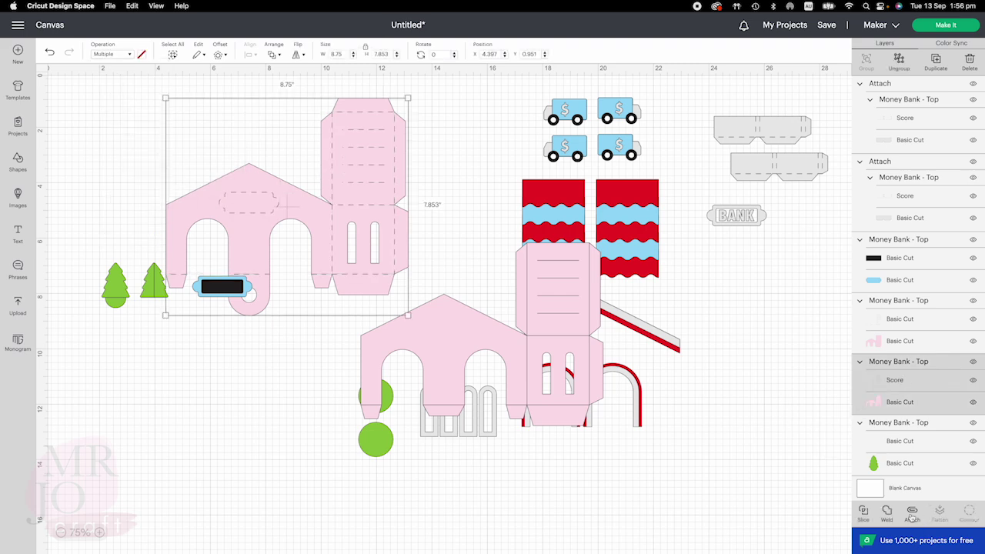
{"action": "left_click", "coordinate": [912, 513]}
{"action": "left_click_drag", "start_coordinate": [359, 182], "coordinate": [794, 334]}
Set the second pink house piece's fold lines to Score, attach them, and move it over beside the first house piece.
{"action": "left_click_drag", "start_coordinate": [501, 322], "coordinate": [395, 204]}
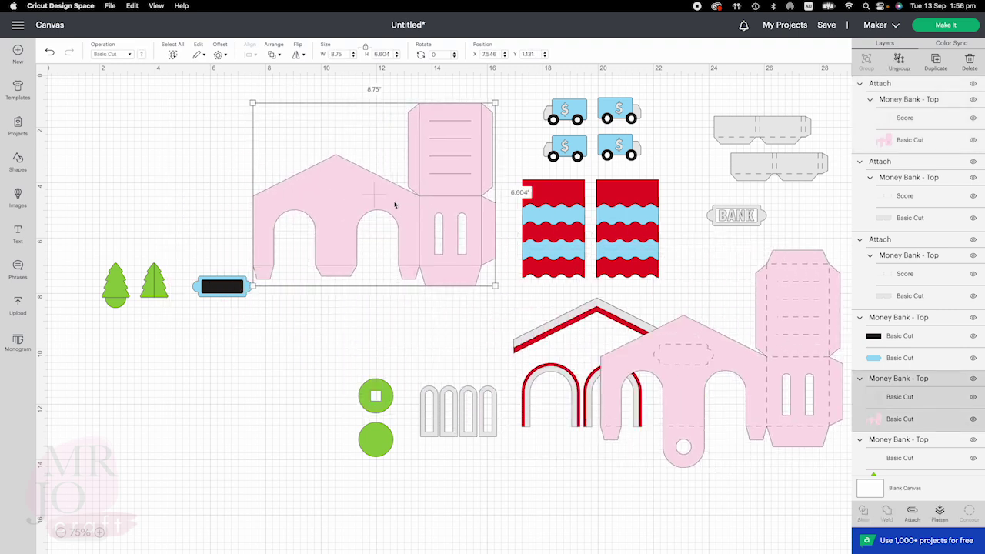
{"action": "left_click", "coordinate": [891, 398]}
{"action": "left_click", "coordinate": [112, 54]}
{"action": "left_click", "coordinate": [112, 168]}
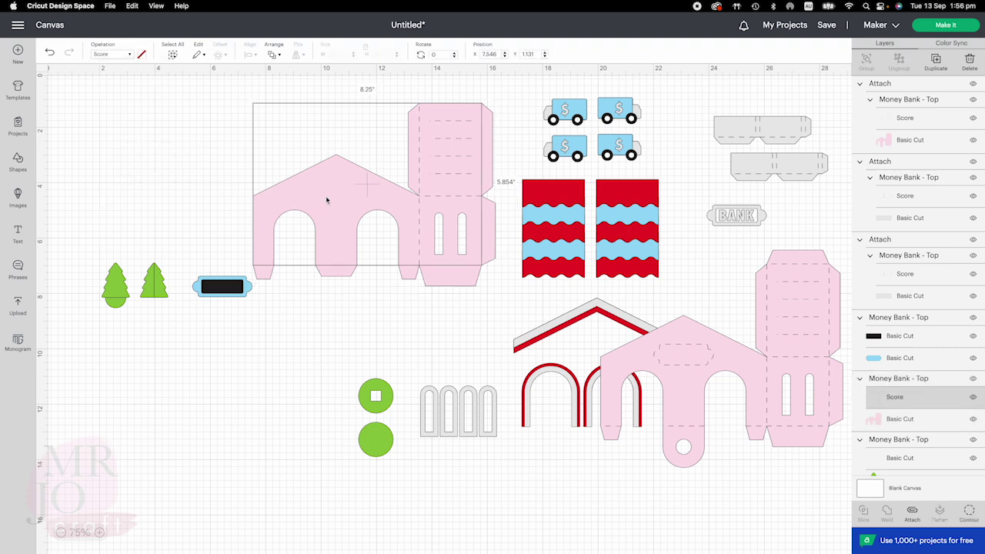
{"action": "left_click", "coordinate": [359, 197]}
{"action": "left_click", "coordinate": [910, 511]}
{"action": "left_click_drag", "start_coordinate": [411, 222], "coordinate": [728, 371]}
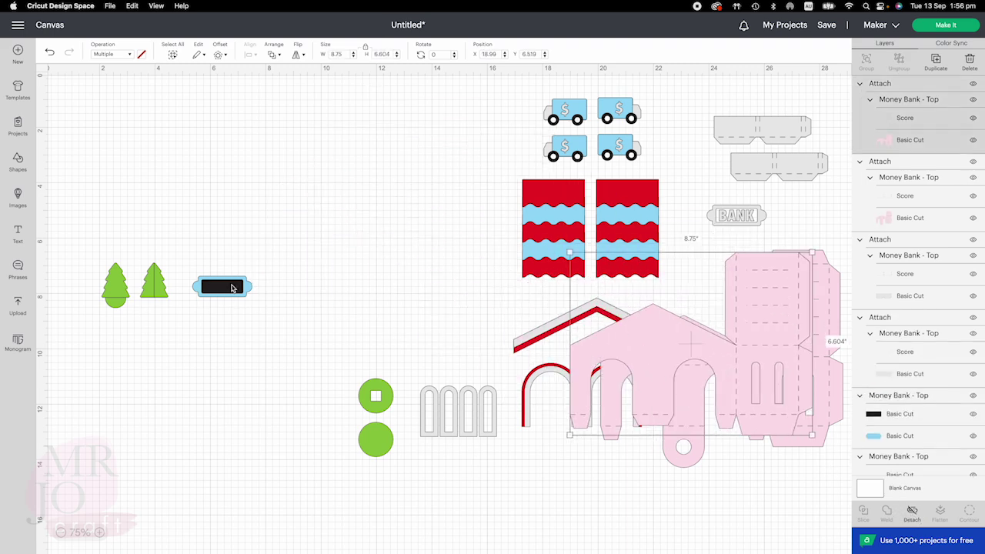
Change the black rectangle on the blue sign plate to Score and attach it to the plate.
{"action": "left_click", "coordinate": [215, 290]}
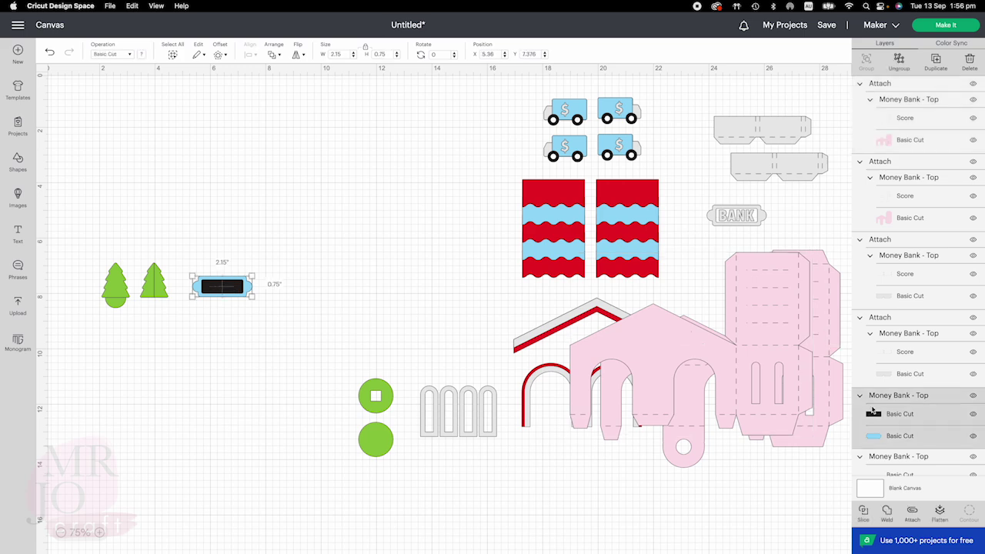
{"action": "left_click", "coordinate": [898, 415]}
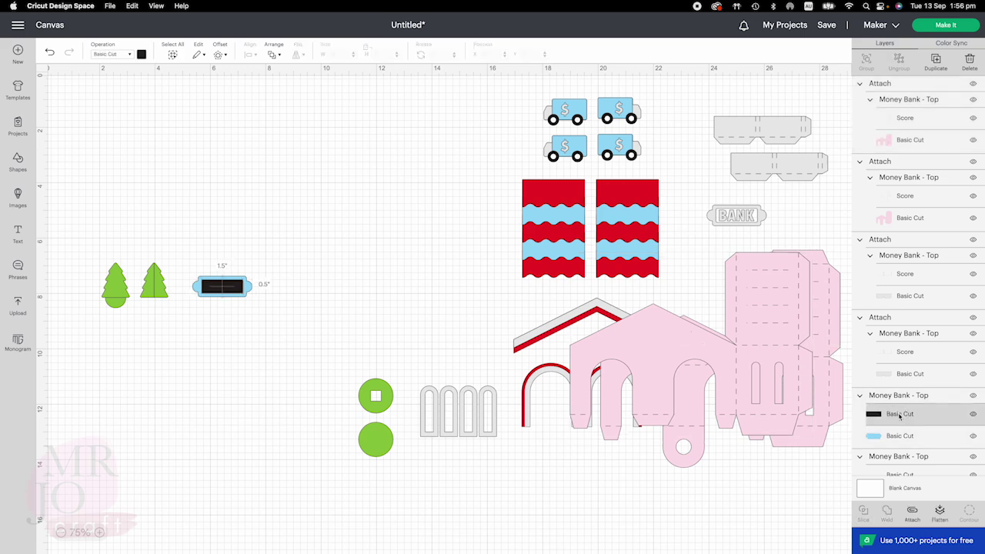
{"action": "left_click", "coordinate": [115, 54]}
{"action": "left_click", "coordinate": [133, 169]}
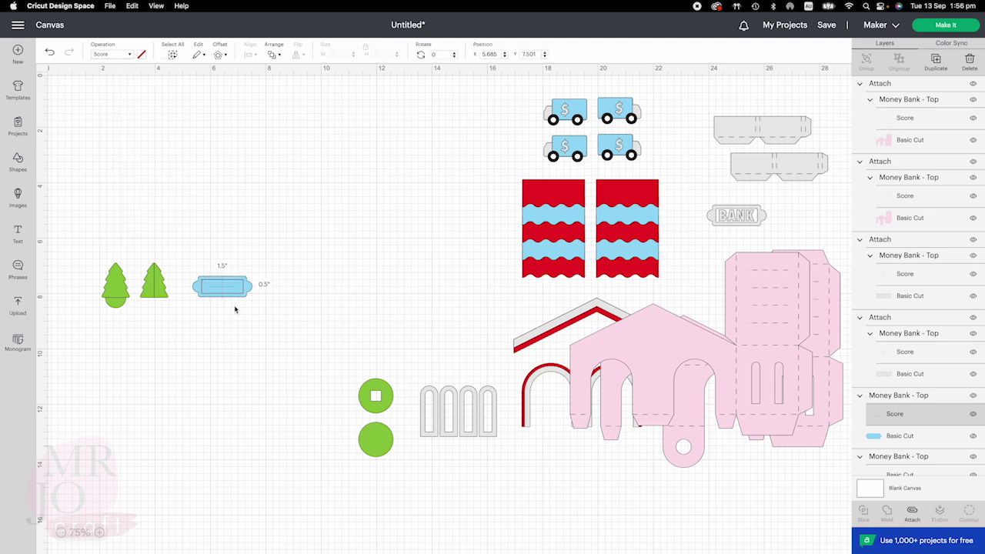
{"action": "left_click", "coordinate": [222, 292]}
{"action": "left_click", "coordinate": [912, 515]}
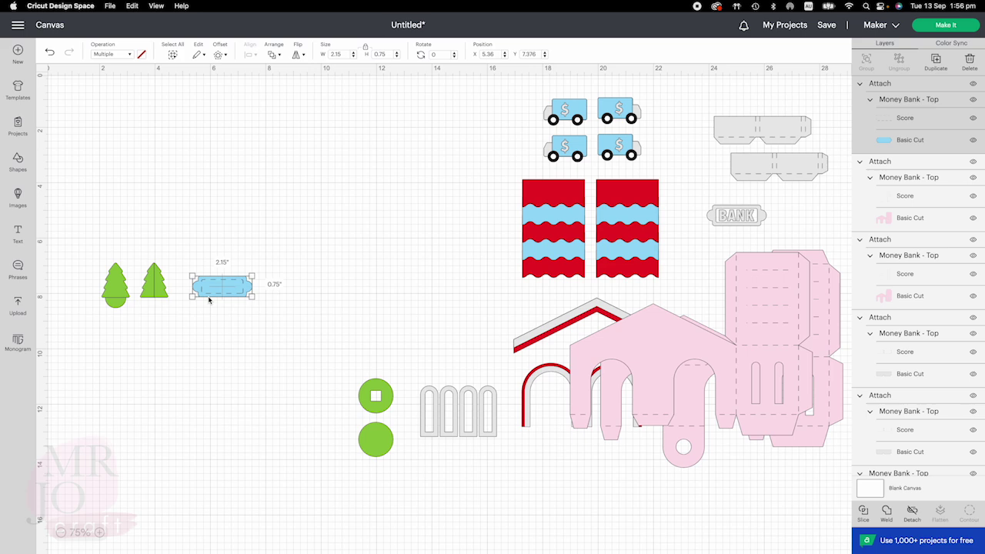
Move the attached blue sign plate away from the trees to about X 16.3, Y 7.9.
{"action": "left_click", "coordinate": [104, 532]}
{"action": "left_click", "coordinate": [270, 334]}
{"action": "scroll", "coordinate": [261, 334], "scroll_direction": "left", "scroll_amount": 3}
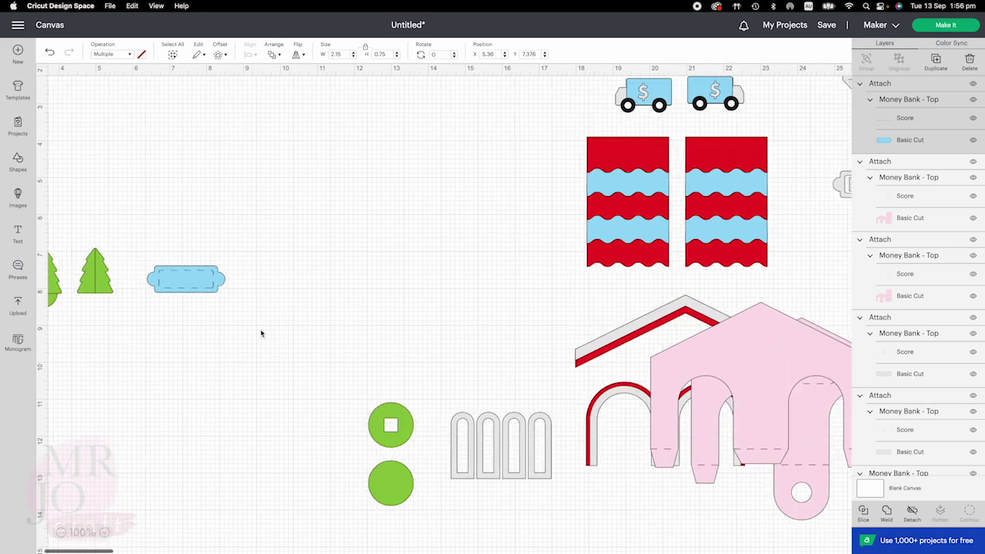
{"action": "scroll", "coordinate": [261, 334], "scroll_direction": "left", "scroll_amount": 3}
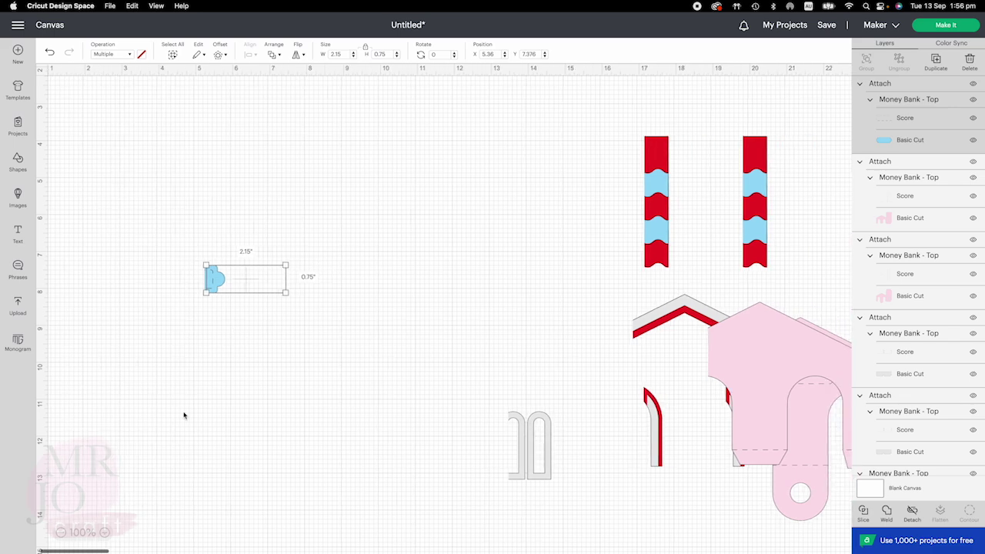
{"action": "left_click_drag", "start_coordinate": [285, 281], "coordinate": [685, 300]}
Set the vertical centre line of the tree without a round base to Score and attach it to the tree.
{"action": "scroll", "coordinate": [183, 288], "scroll_direction": "up", "scroll_amount": 3}
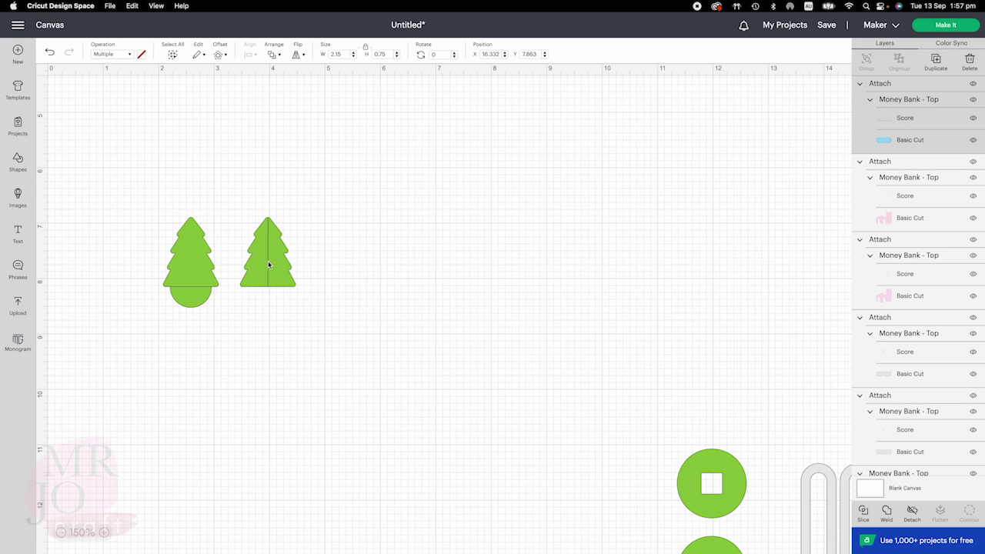
{"action": "left_click", "coordinate": [272, 264]}
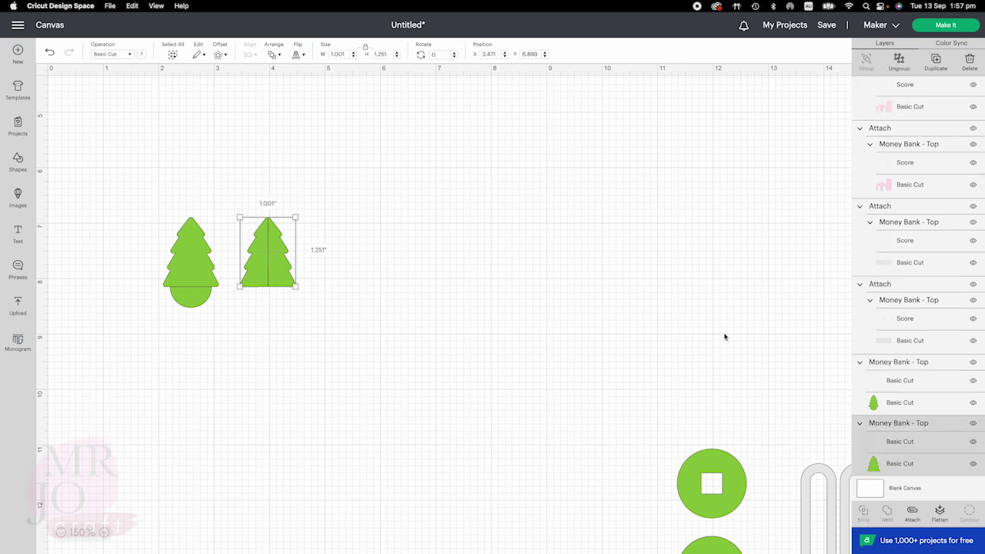
{"action": "left_click", "coordinate": [907, 441]}
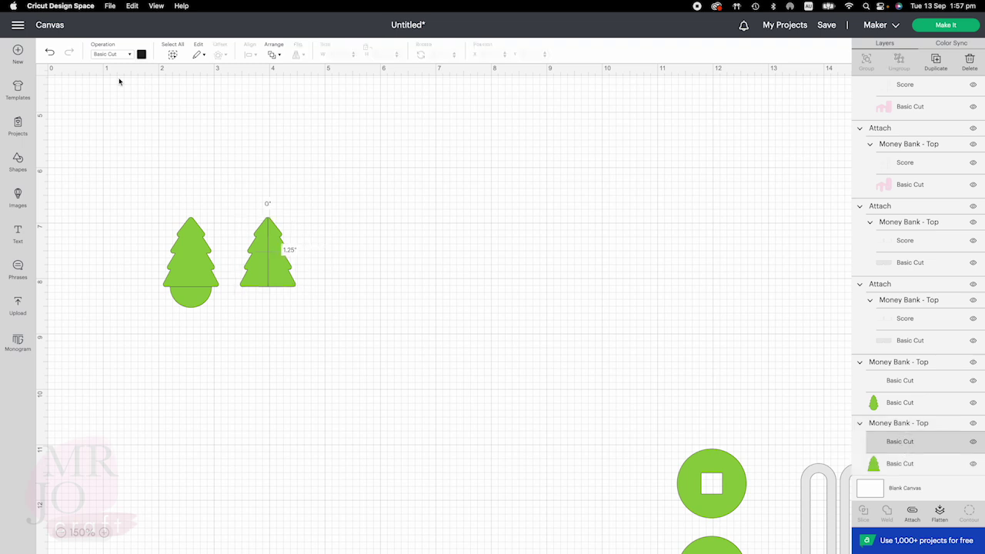
{"action": "left_click", "coordinate": [108, 54]}
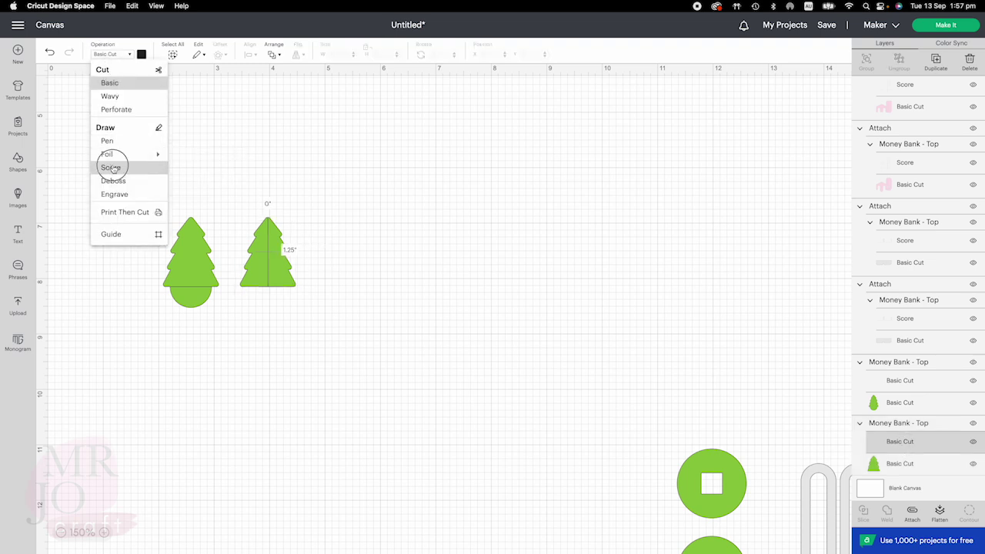
{"action": "left_click", "coordinate": [110, 165]}
{"action": "left_click", "coordinate": [278, 241]}
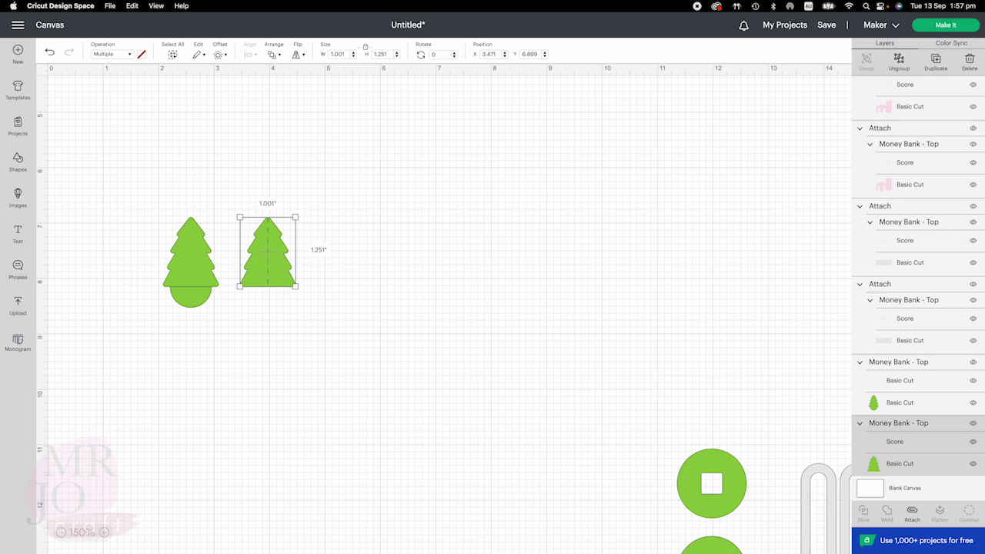
{"action": "left_click", "coordinate": [912, 512]}
Set the horizontal fold line of the tree with the round base to Score and attach it to the tree.
{"action": "left_click", "coordinate": [187, 254]}
{"action": "left_click", "coordinate": [897, 440]}
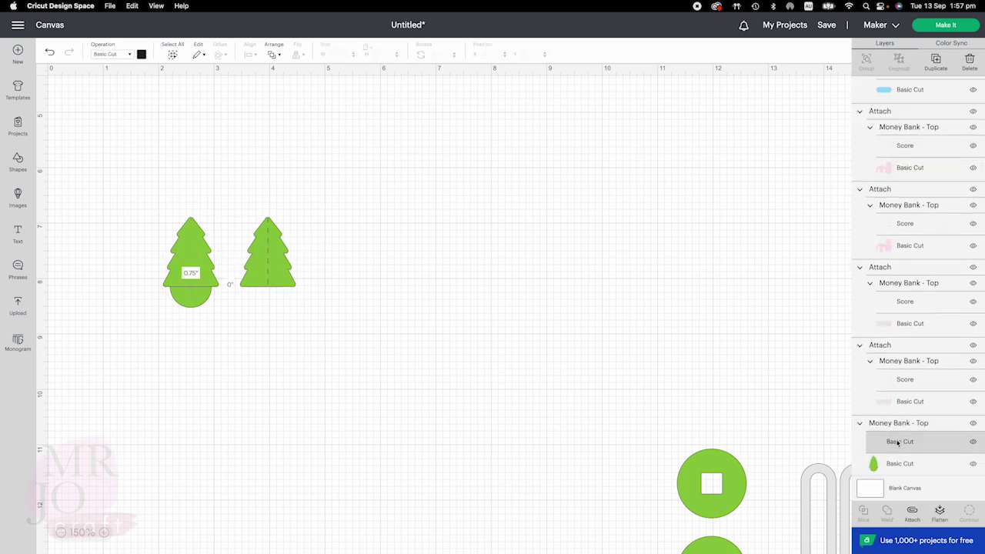
{"action": "left_click", "coordinate": [107, 54]}
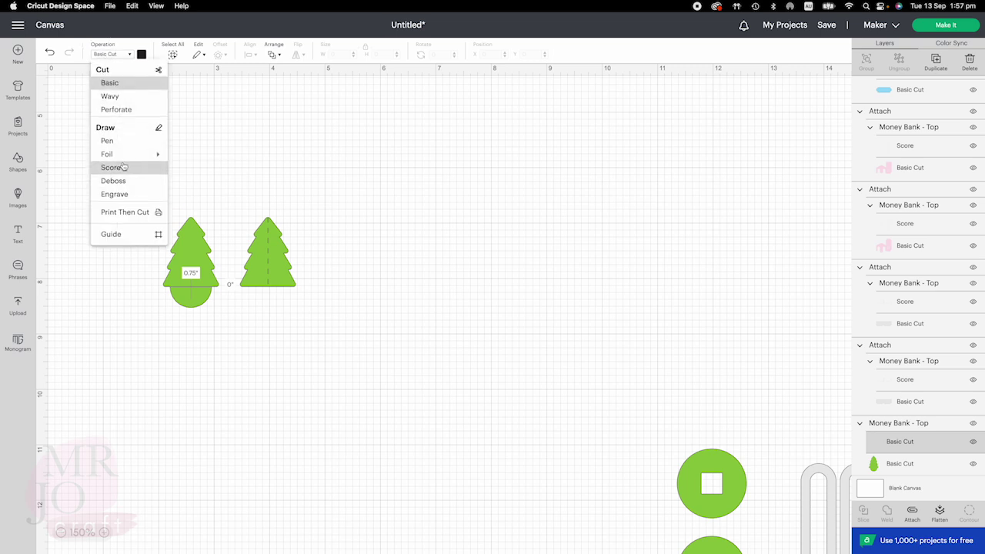
{"action": "left_click", "coordinate": [111, 168]}
{"action": "left_click", "coordinate": [187, 268]}
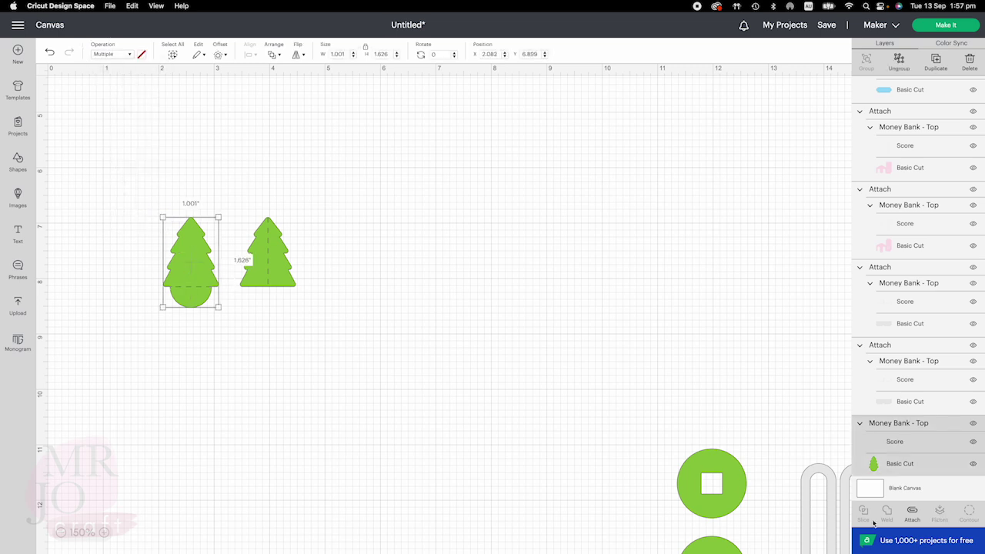
{"action": "left_click", "coordinate": [911, 512]}
{"action": "left_click", "coordinate": [364, 286]}
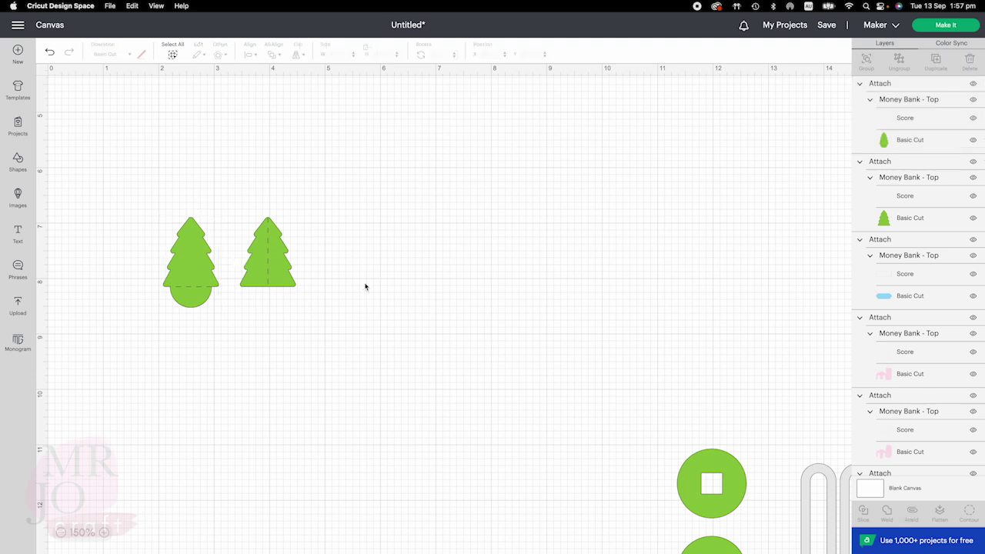
Duplicate the two light green trees together and place the copies below the originals at about X 2.9, Y 9.6.
{"action": "left_click_drag", "start_coordinate": [149, 206], "coordinate": [297, 304]}
{"action": "right_click", "coordinate": [282, 280]}
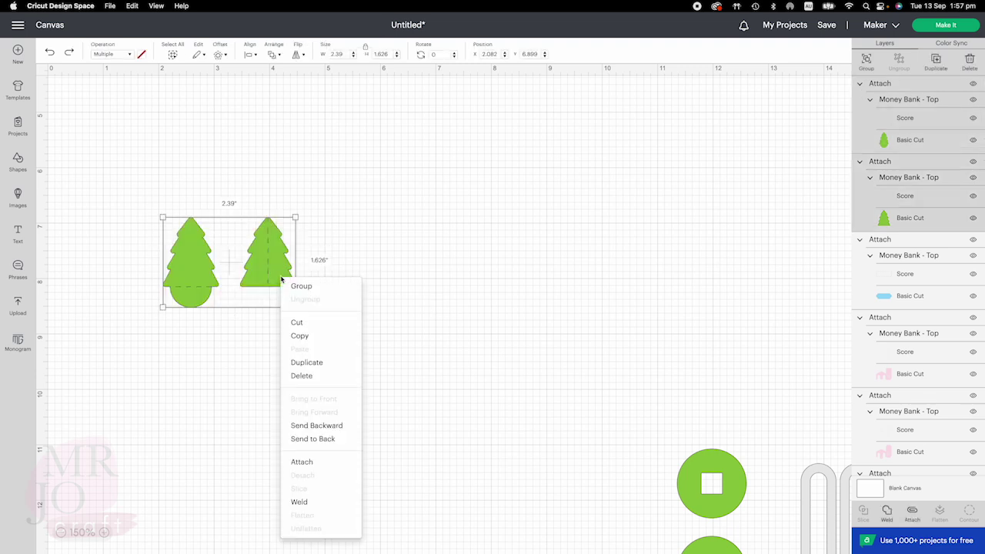
{"action": "left_click", "coordinate": [313, 368]}
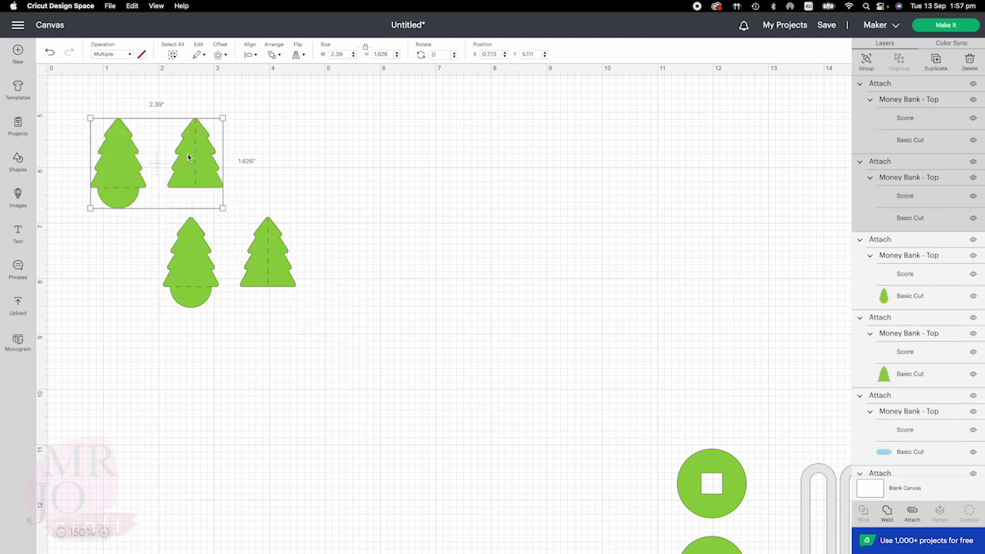
{"action": "left_click_drag", "start_coordinate": [198, 163], "coordinate": [317, 413]}
{"action": "left_click", "coordinate": [382, 361]}
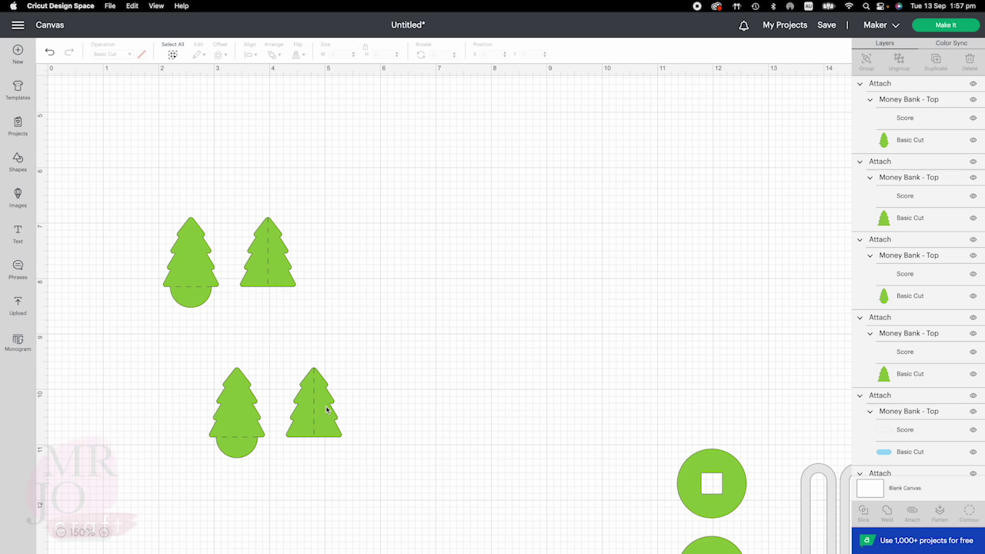
Recolor the cut layer of the copied tree without a round base to the medium green material color.
{"action": "left_click", "coordinate": [325, 405]}
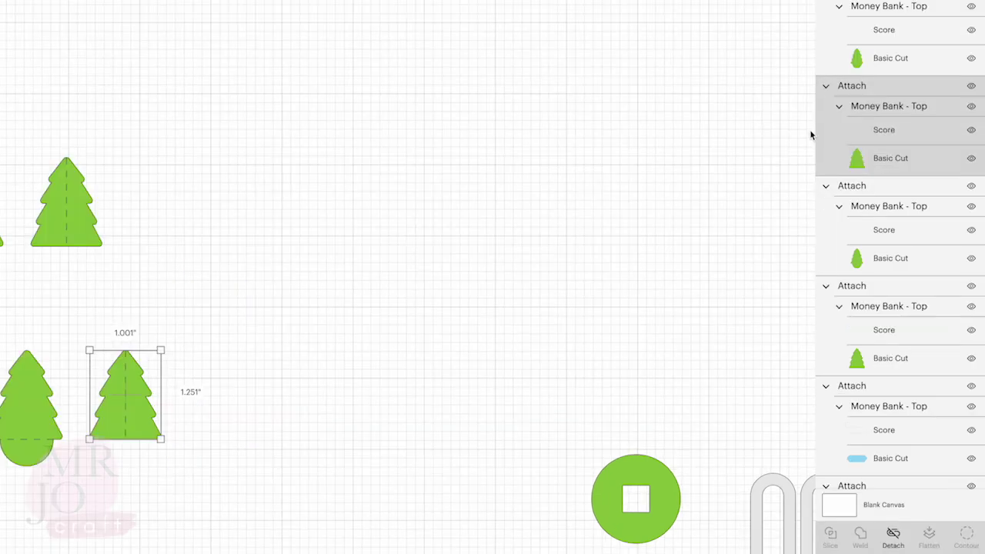
{"action": "left_click", "coordinate": [893, 160]}
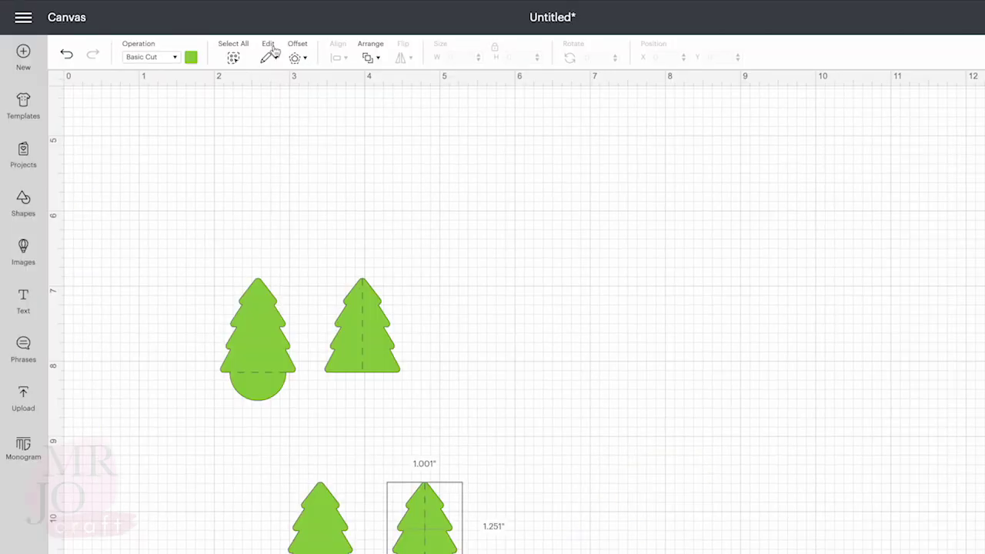
{"action": "left_click", "coordinate": [191, 58]}
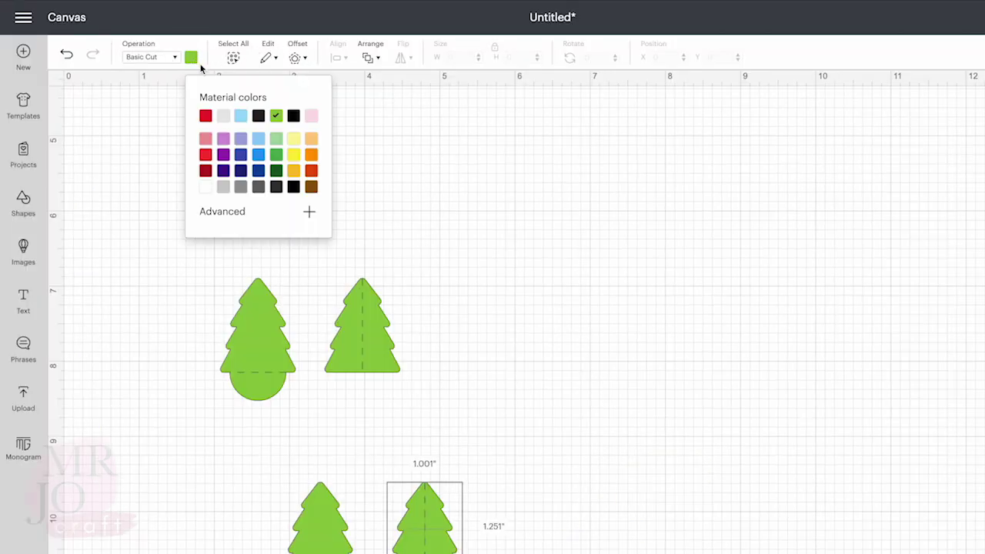
{"action": "left_click", "coordinate": [276, 154]}
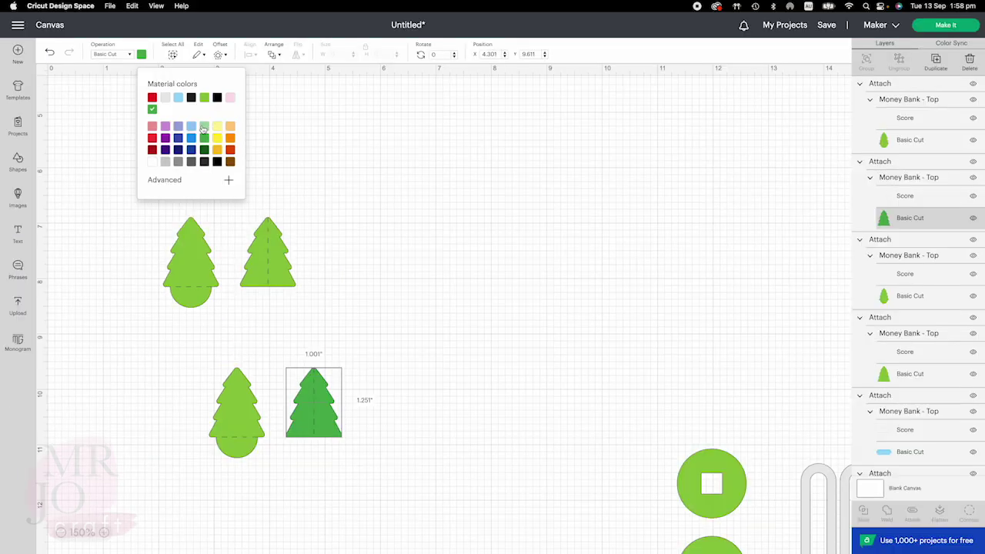
Recolor the cut layer of the copied tree with the round base to the same medium green as its neighbour.
{"action": "left_click", "coordinate": [235, 389]}
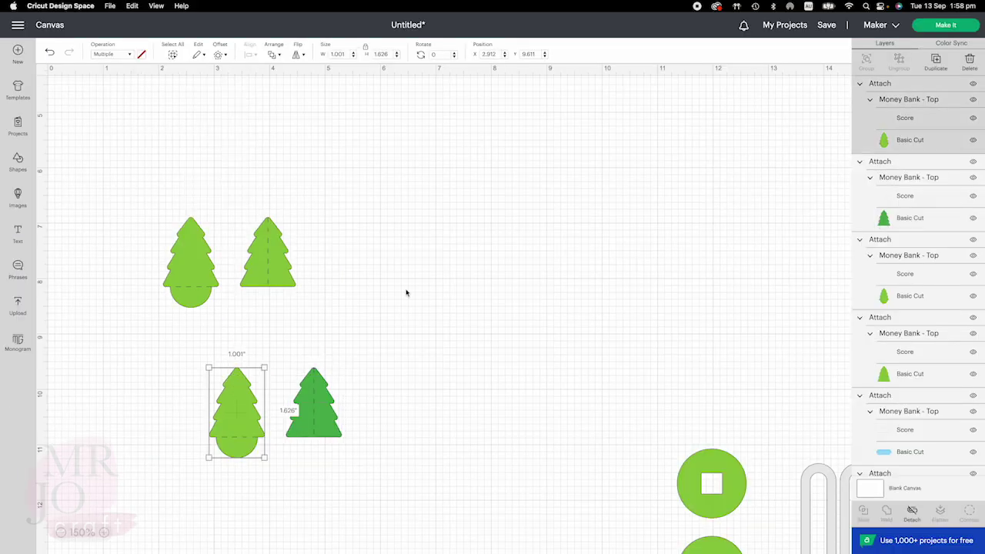
{"action": "left_click", "coordinate": [907, 142]}
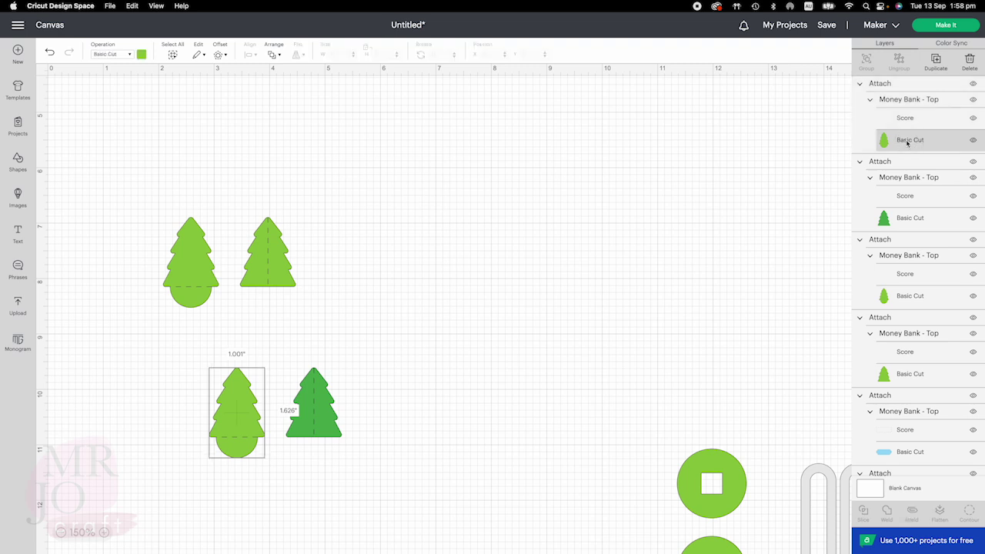
{"action": "left_click", "coordinate": [140, 54]}
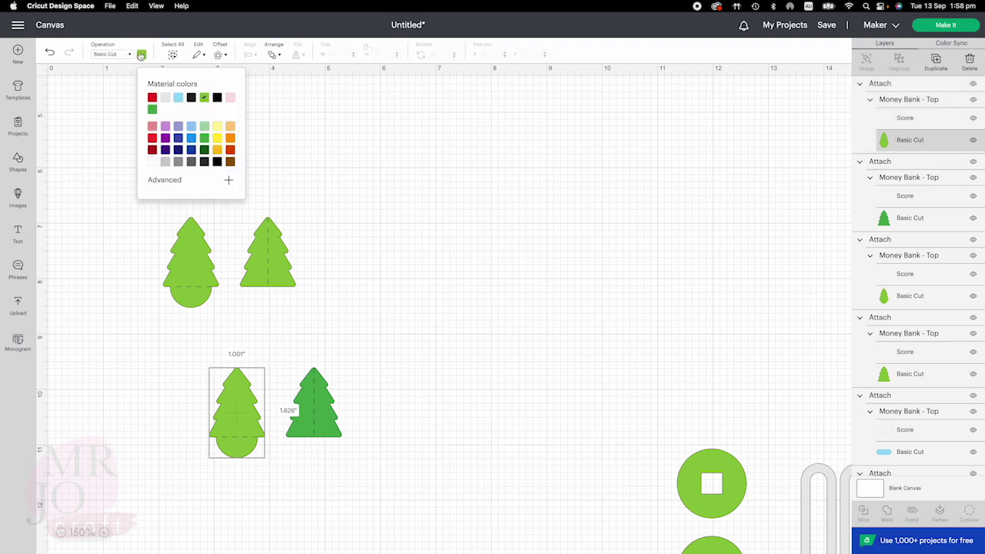
{"action": "left_click", "coordinate": [152, 112]}
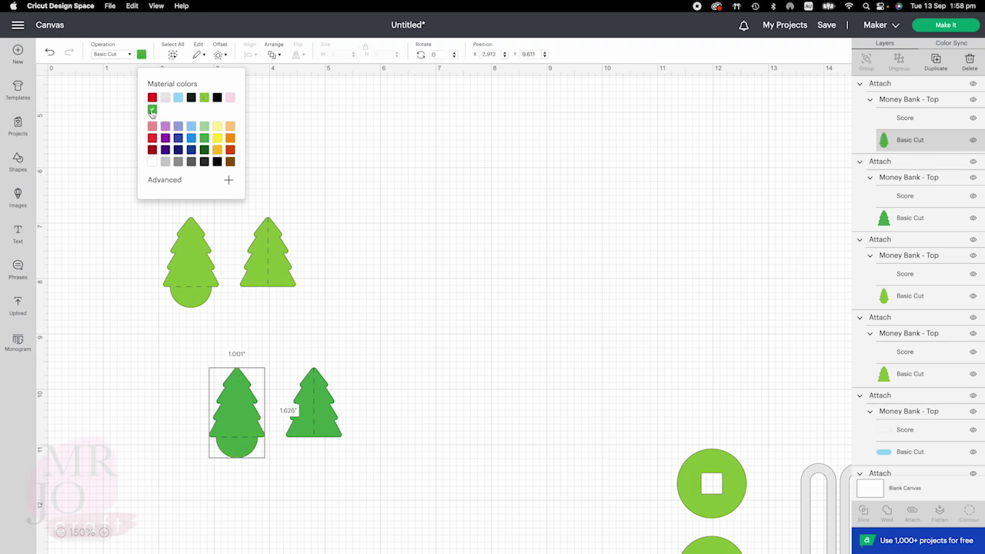
{"action": "left_click", "coordinate": [435, 237]}
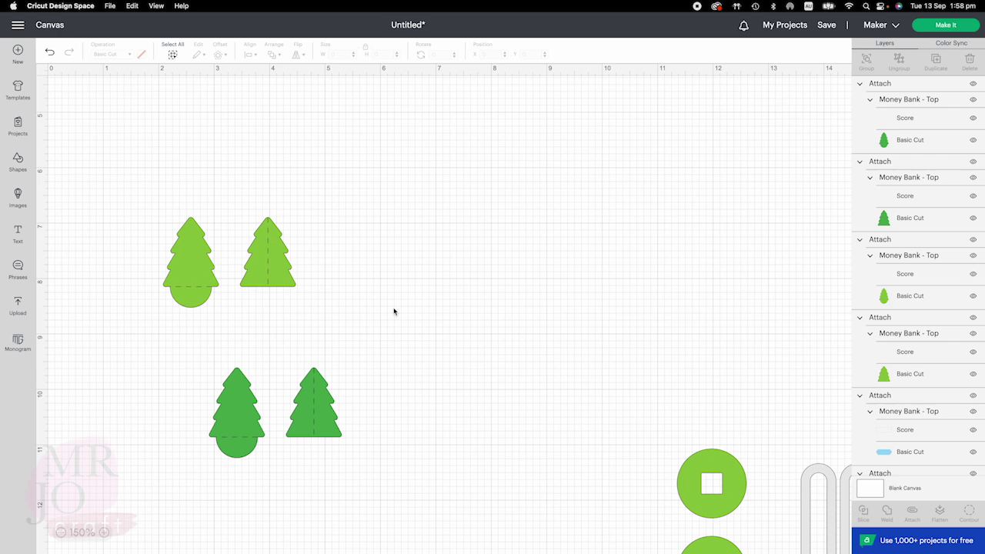
Duplicate the light green tree without a round base and place the copy beside it at about X 4.9, Y 6.9.
{"action": "left_click", "coordinate": [280, 260]}
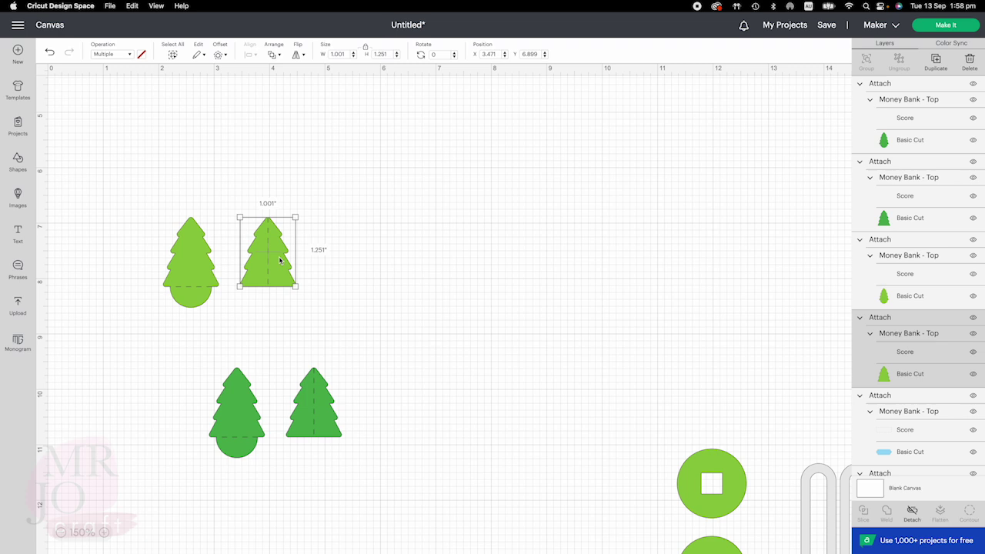
{"action": "right_click", "coordinate": [280, 260]}
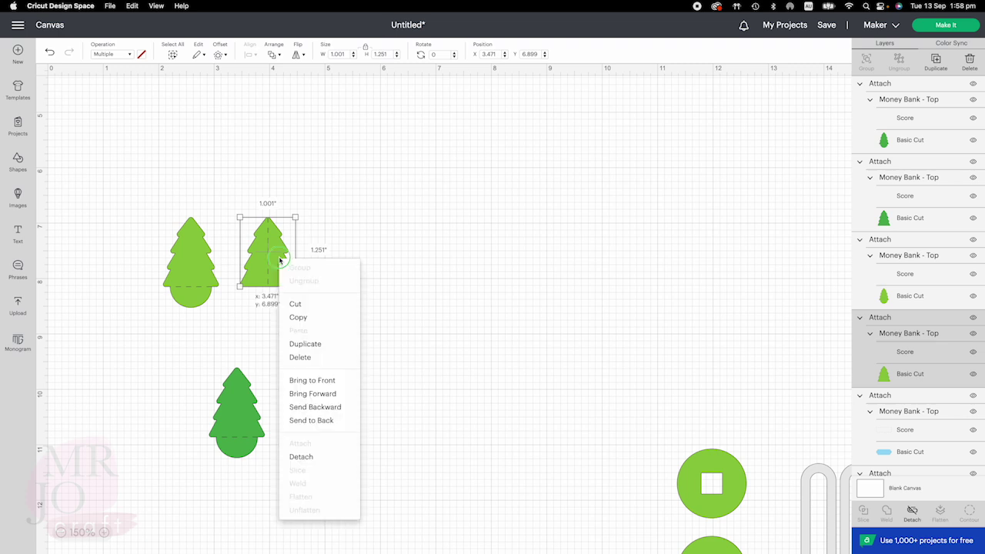
{"action": "left_click", "coordinate": [302, 343]}
{"action": "left_click_drag", "start_coordinate": [142, 174], "coordinate": [360, 256]}
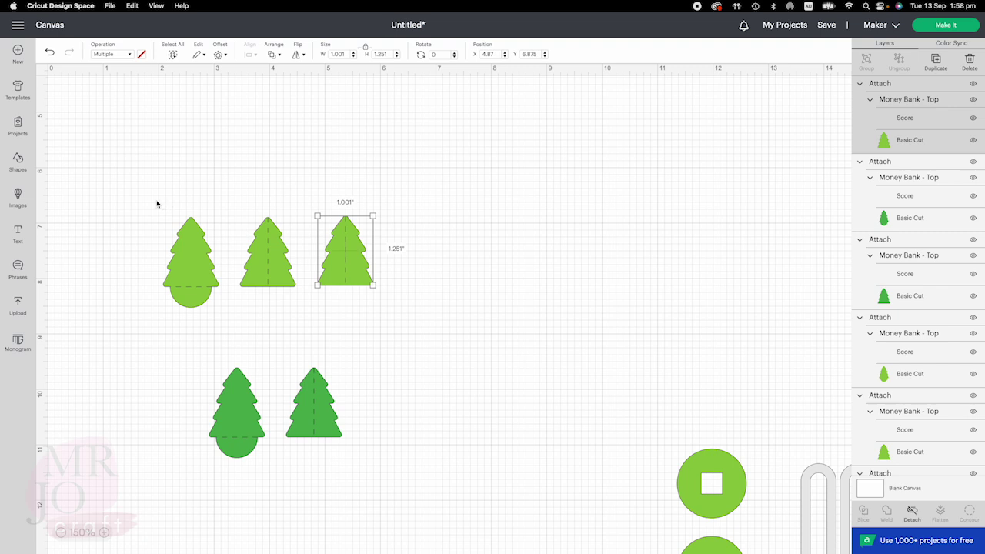
Duplicate the row of three light green trees and place the copy directly above it at about X 2, Y 5.3.
{"action": "left_click_drag", "start_coordinate": [153, 203], "coordinate": [397, 287]}
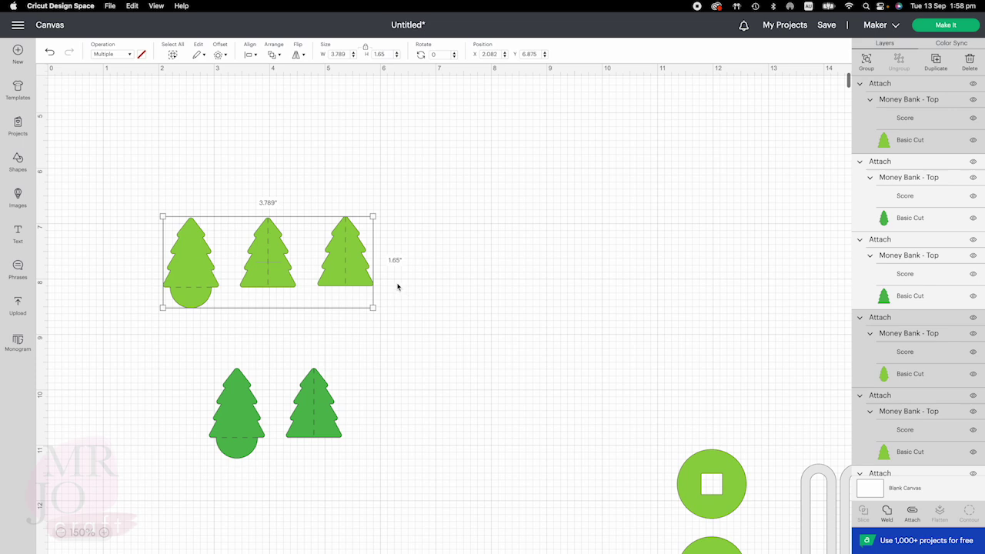
{"action": "right_click", "coordinate": [338, 257]}
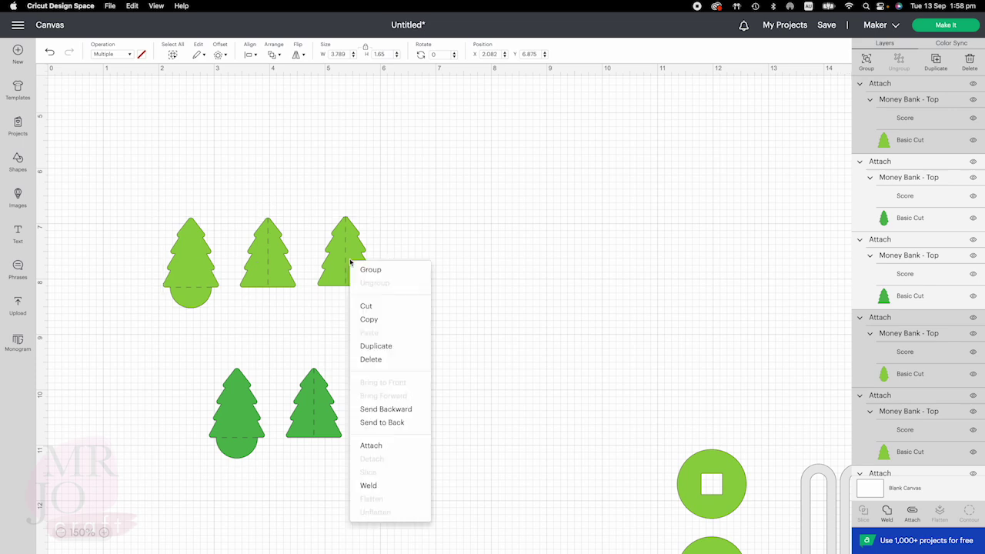
{"action": "left_click", "coordinate": [407, 345]}
{"action": "left_click_drag", "start_coordinate": [264, 158], "coordinate": [351, 185]}
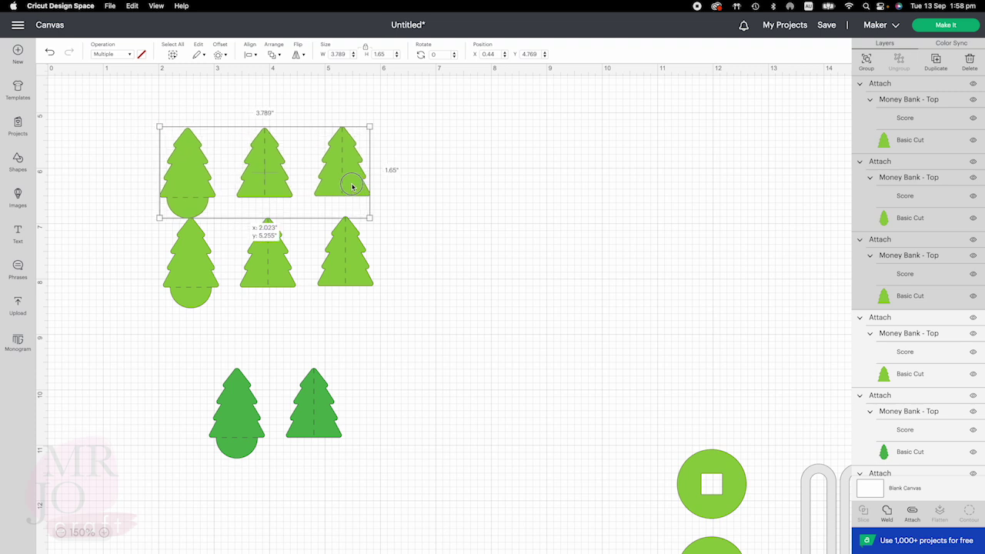
{"action": "left_click", "coordinate": [434, 198]}
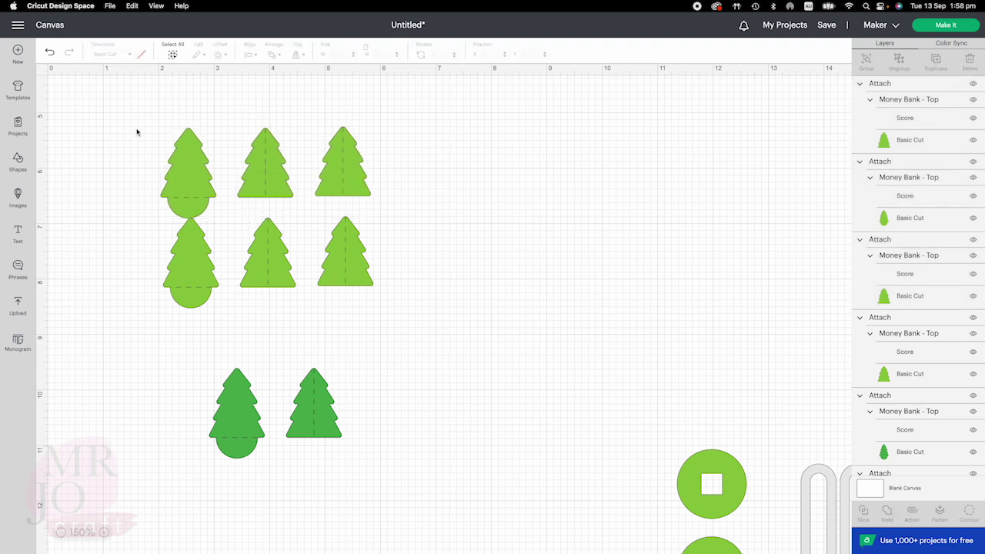
Duplicate all six light green trees and place the copied set beside them at about X 6.9, Y 5.2.
{"action": "left_click_drag", "start_coordinate": [136, 129], "coordinate": [387, 286]}
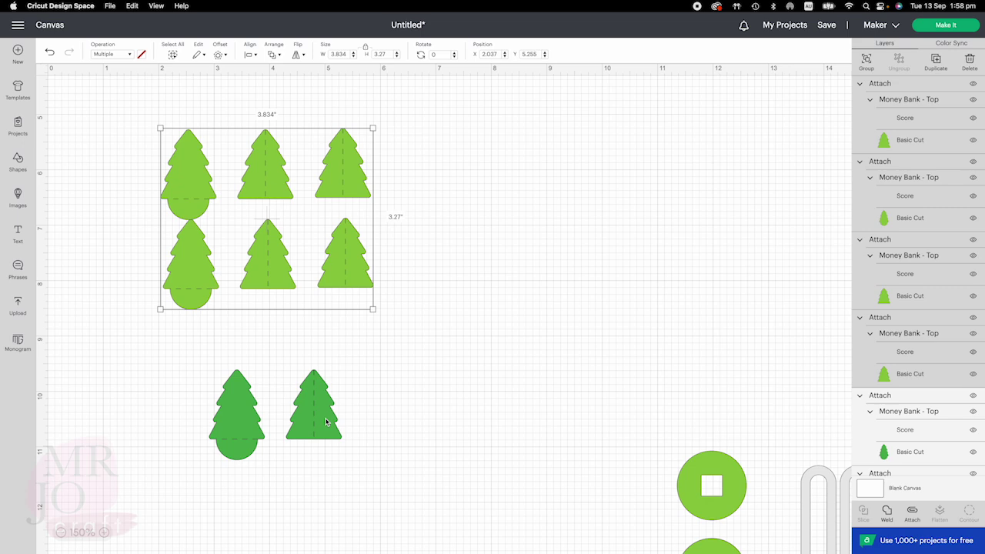
{"action": "right_click", "coordinate": [179, 182]}
{"action": "left_click", "coordinate": [209, 270]}
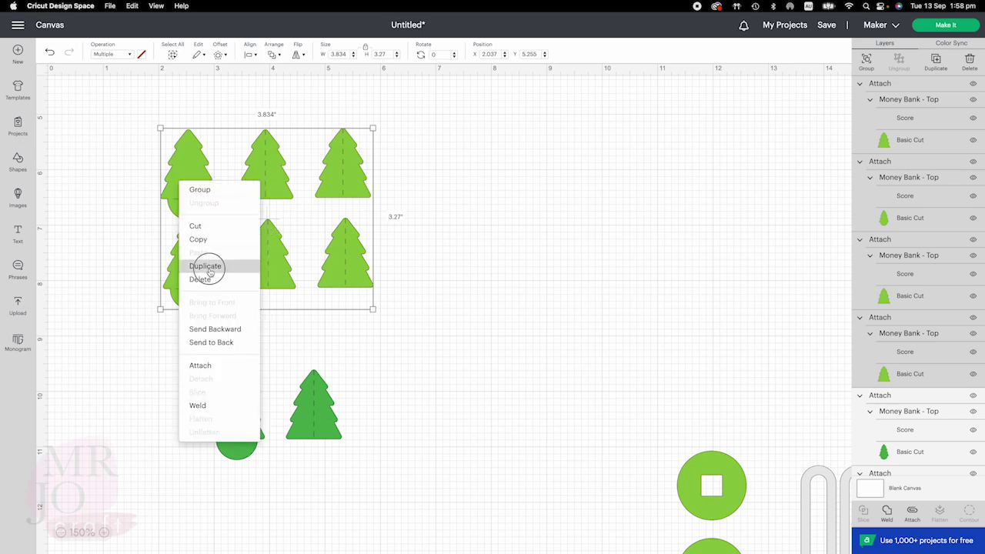
{"action": "left_click_drag", "start_coordinate": [105, 136], "coordinate": [475, 159]}
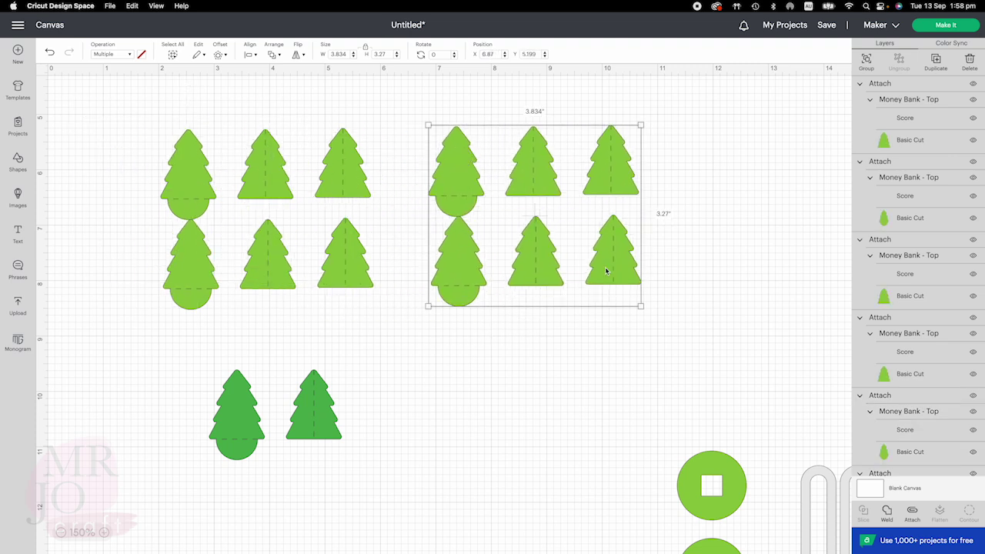
Duplicate the darker green tree without a round base and place the copy beside it to form a row of three.
{"action": "left_click", "coordinate": [324, 422]}
{"action": "right_click", "coordinate": [322, 420]}
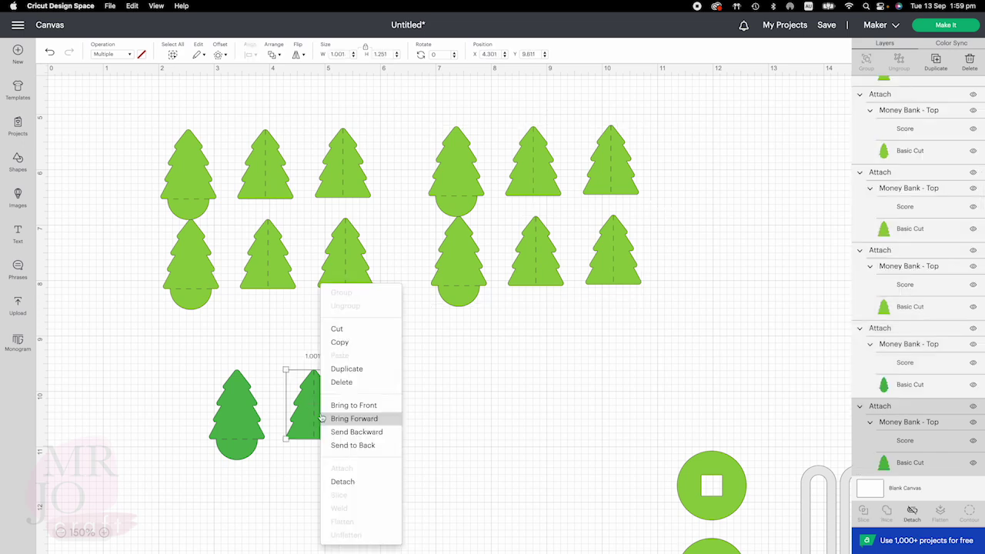
{"action": "left_click", "coordinate": [351, 368]}
{"action": "left_click_drag", "start_coordinate": [121, 167], "coordinate": [392, 436]}
Move the row of three darker green trees to about X 2.1, Y 9.1 and place a duplicate row below at about X 2.1, Y 10.9.
{"action": "left_click_drag", "start_coordinate": [159, 367], "coordinate": [366, 408]}
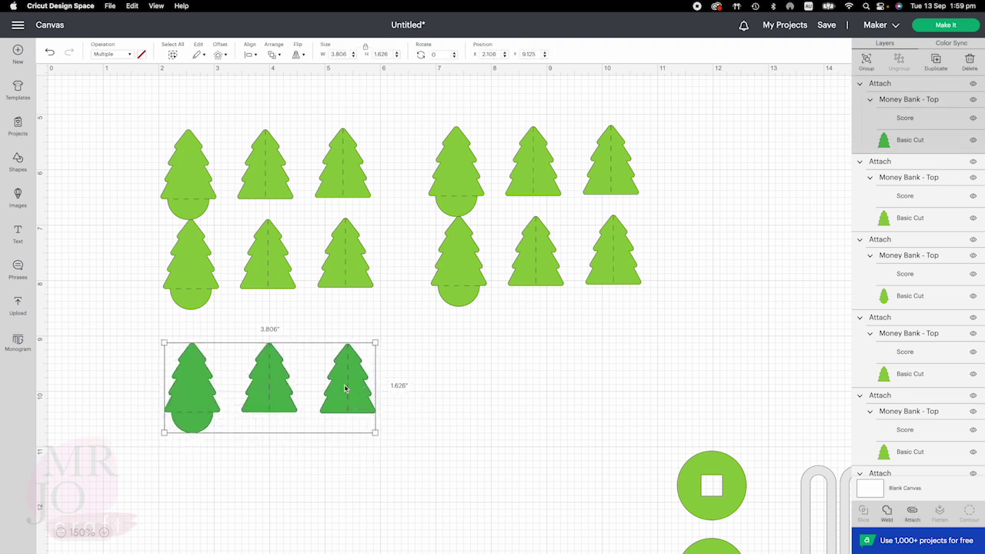
{"action": "right_click", "coordinate": [345, 389]}
{"action": "left_click", "coordinate": [365, 343]}
{"action": "left_click_drag", "start_coordinate": [125, 185], "coordinate": [176, 487]}
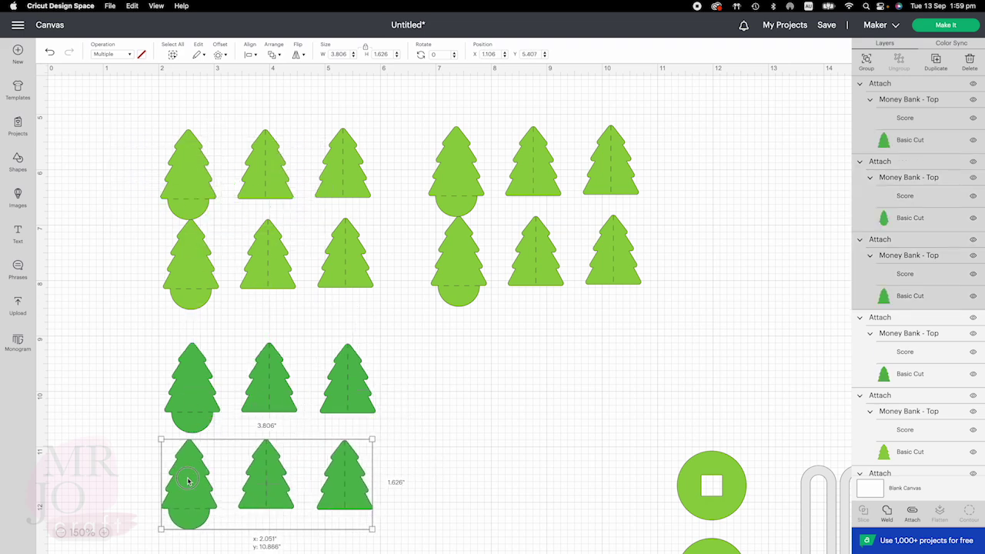
{"action": "left_click", "coordinate": [101, 387]}
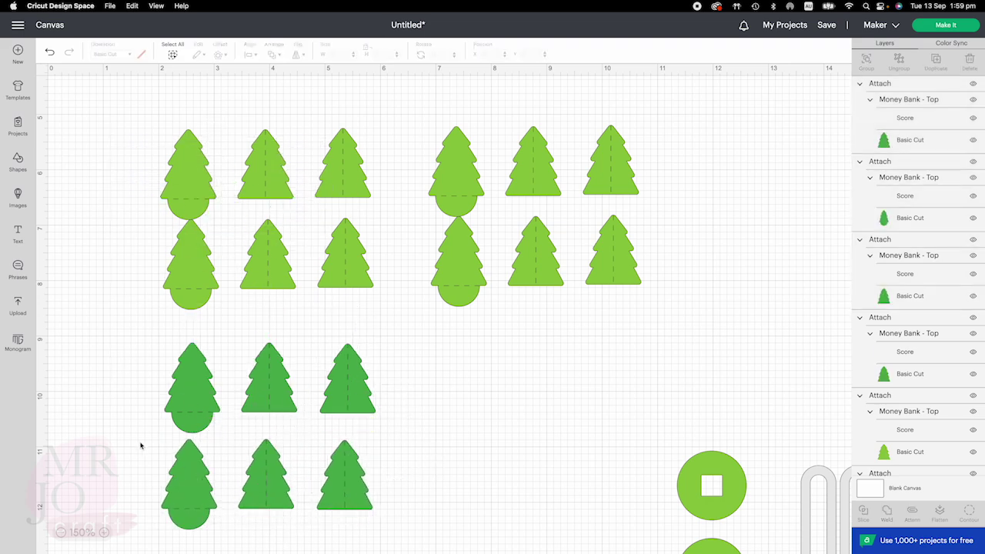
Duplicate all six darker green trees and place the copied set beside them at about X 7.1, Y 9.2.
{"action": "left_click_drag", "start_coordinate": [132, 347], "coordinate": [400, 511]}
{"action": "right_click", "coordinate": [329, 405]}
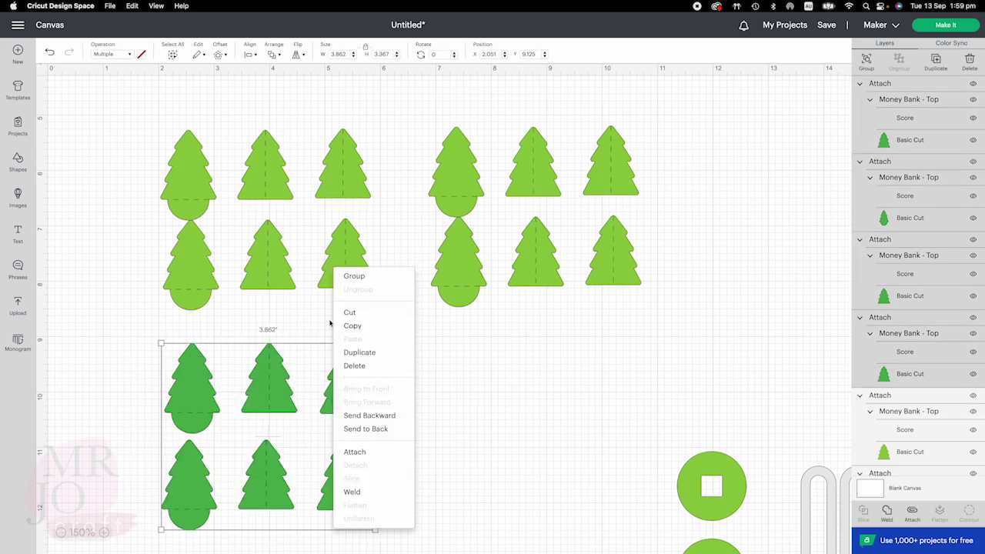
{"action": "left_click", "coordinate": [368, 352]}
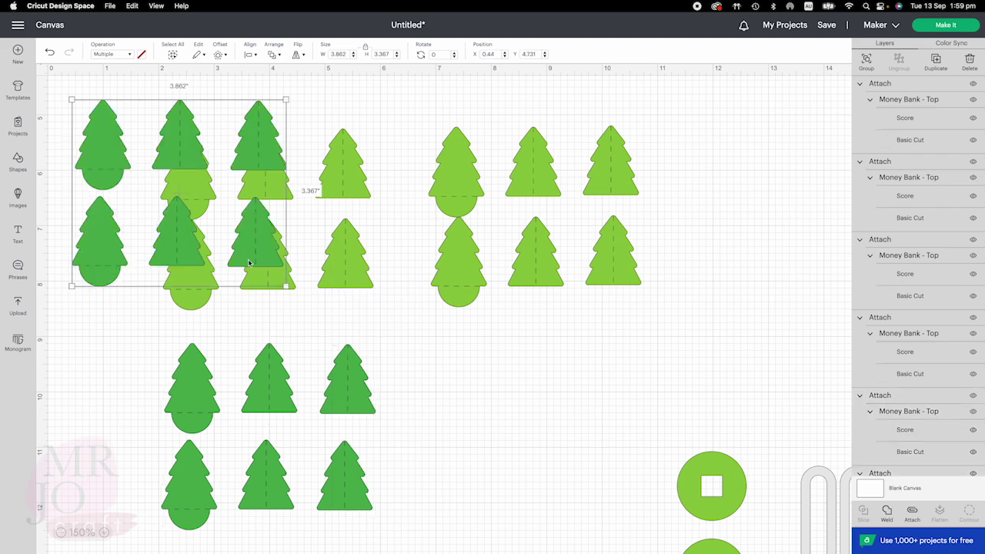
{"action": "left_click_drag", "start_coordinate": [191, 238], "coordinate": [553, 486]}
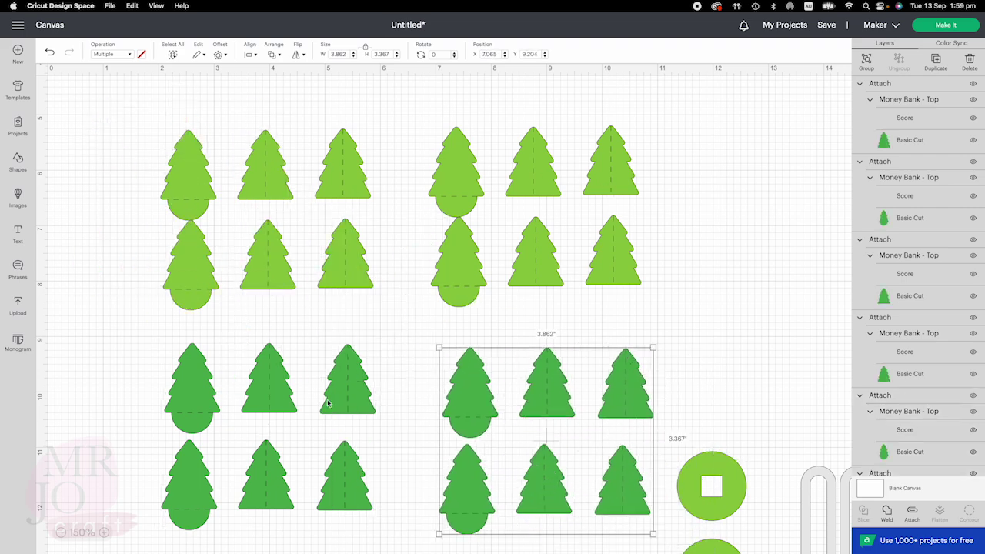
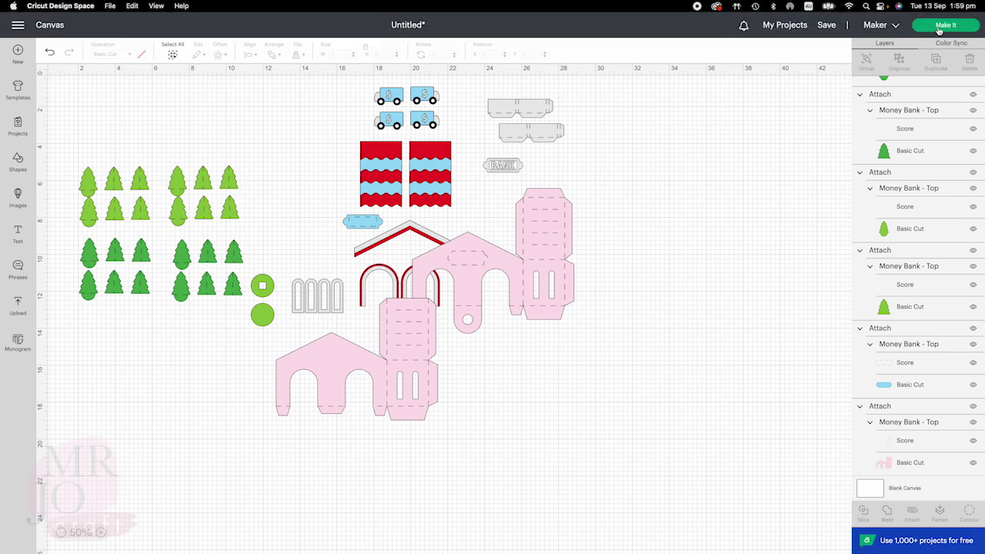
Send the project to mat preparation, loading all materials On Mat with the 12 in x 12 in mat size.
{"action": "left_click", "coordinate": [938, 29]}
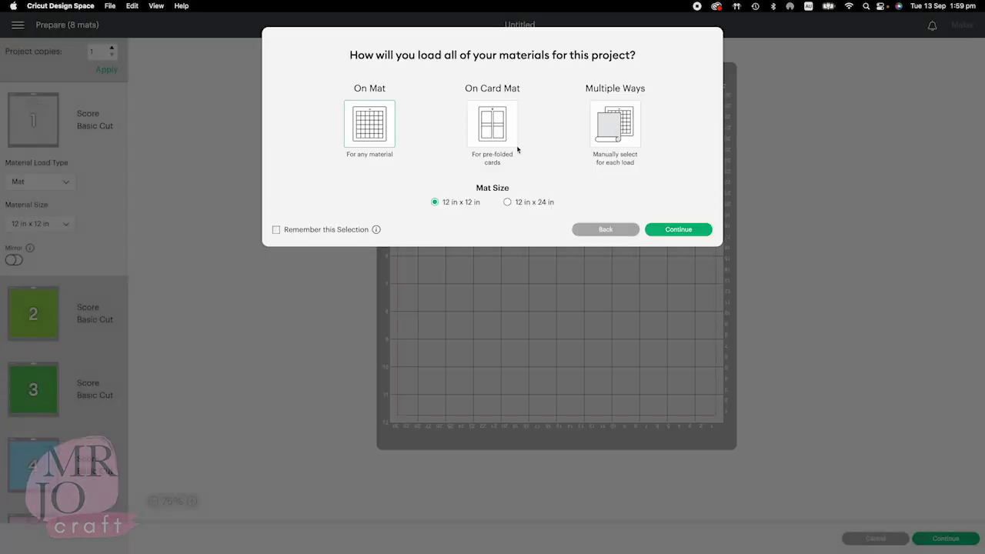
{"action": "left_click", "coordinate": [671, 229]}
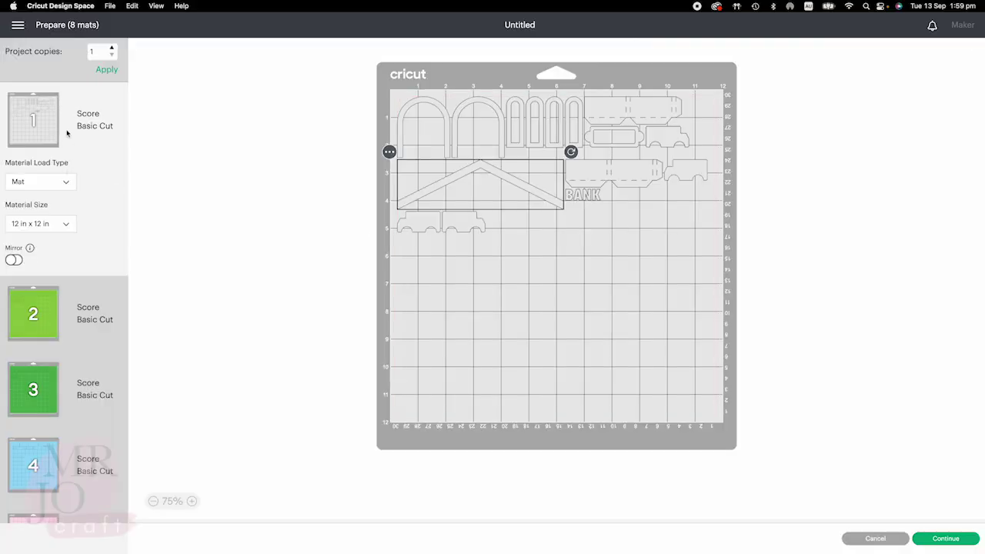
Review the pieces laid out on mats 2 to 8, from the green tree mats to the red mat.
{"action": "left_click", "coordinate": [40, 322]}
{"action": "left_click", "coordinate": [36, 372]}
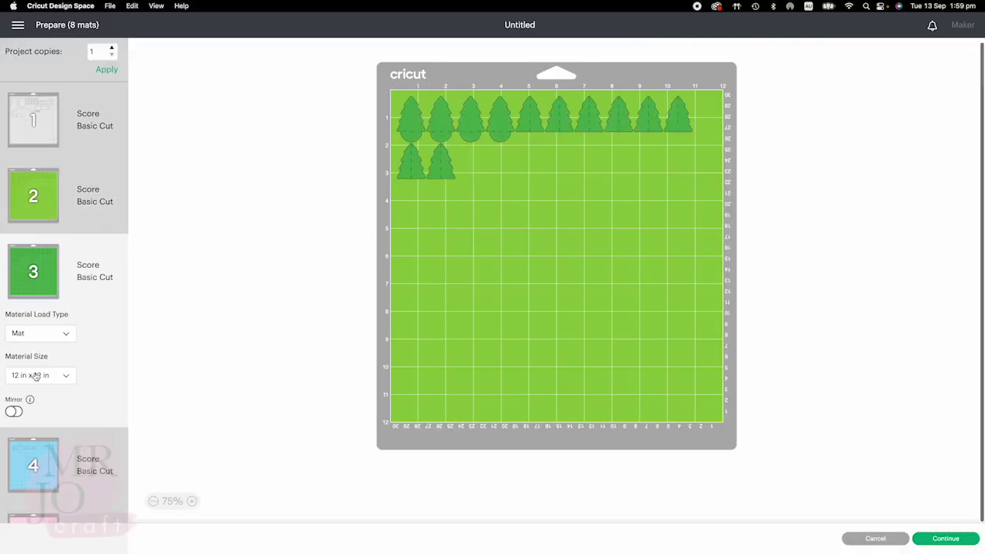
{"action": "scroll", "coordinate": [39, 339], "scroll_direction": "down", "scroll_amount": 5}
{"action": "left_click", "coordinate": [38, 197]}
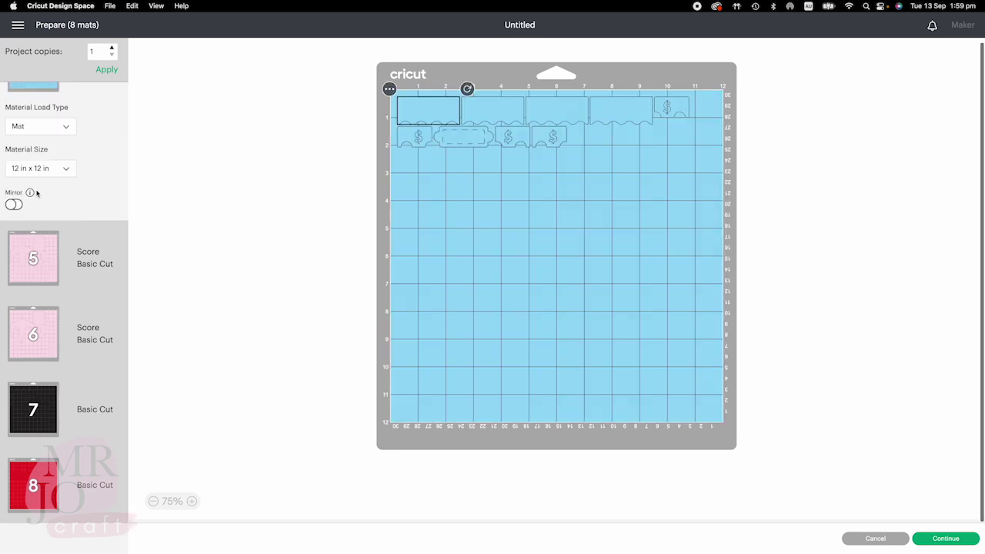
{"action": "left_click", "coordinate": [42, 263]}
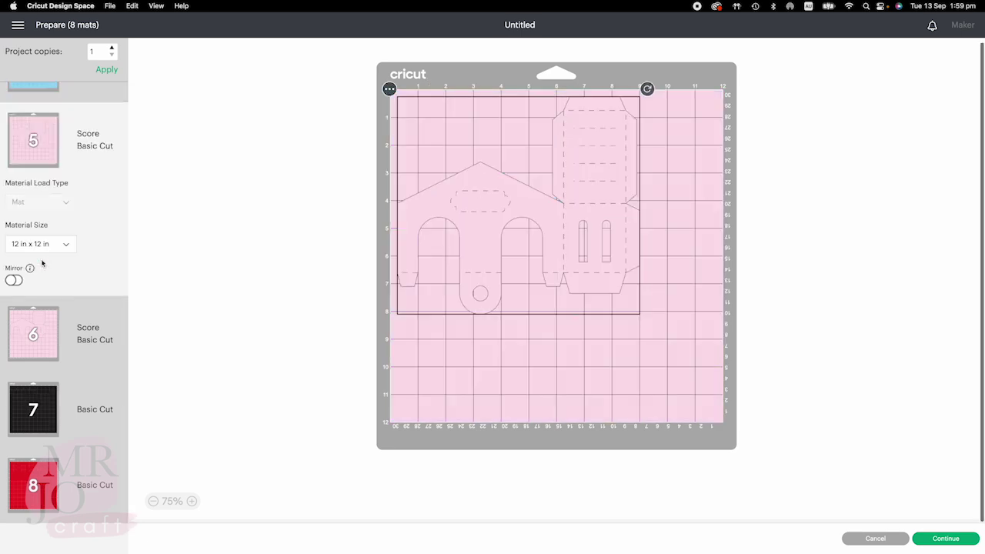
{"action": "left_click", "coordinate": [45, 328]}
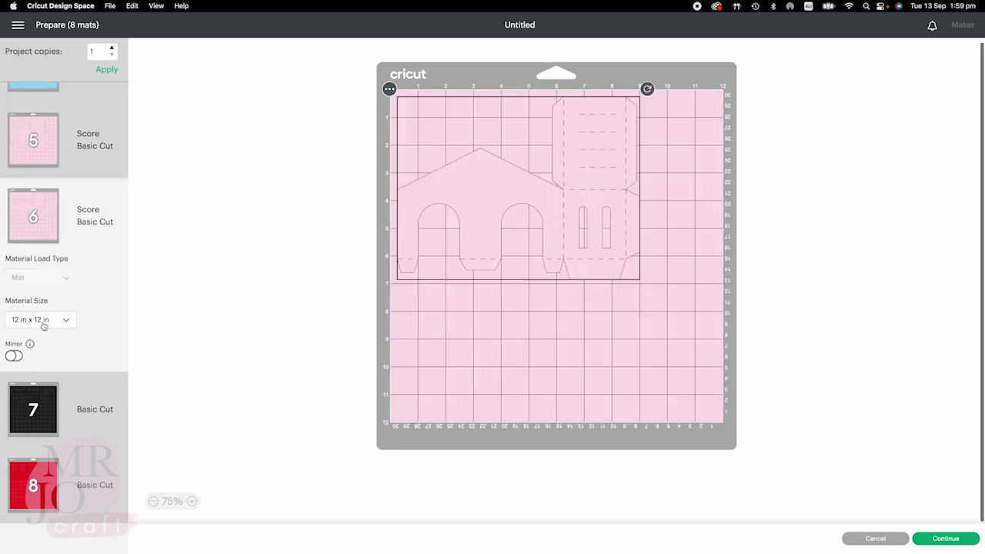
{"action": "left_click", "coordinate": [38, 412]}
{"action": "left_click", "coordinate": [31, 482]}
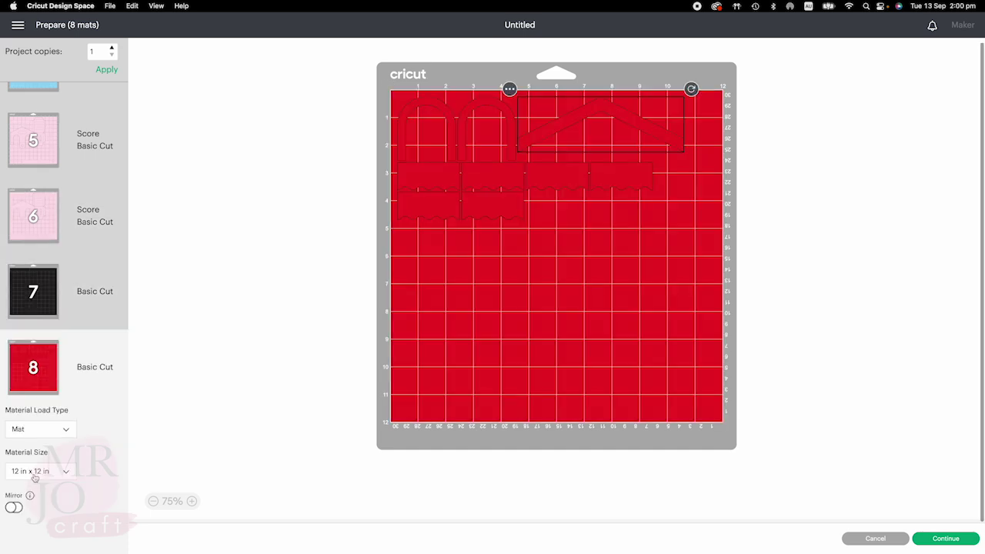
{"action": "scroll", "coordinate": [37, 472], "scroll_direction": "up", "scroll_amount": 5}
{"action": "scroll", "coordinate": [39, 471], "scroll_direction": "down", "scroll_amount": 3}
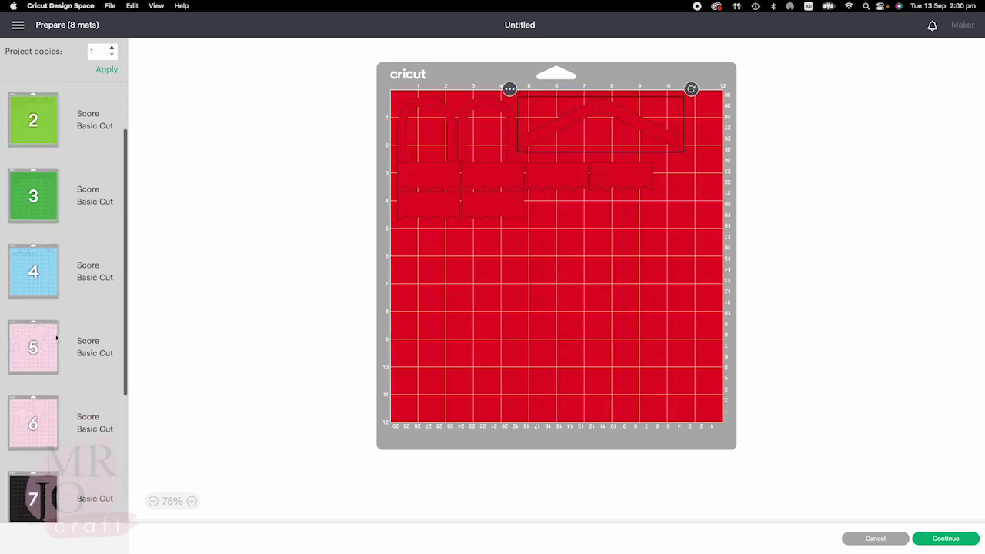
Compare pink mats 5 and 6, and move the building piece on mat 5 to the mat's lower-right corner.
{"action": "left_click", "coordinate": [53, 340]}
{"action": "scroll", "coordinate": [47, 425], "scroll_direction": "down", "scroll_amount": 4}
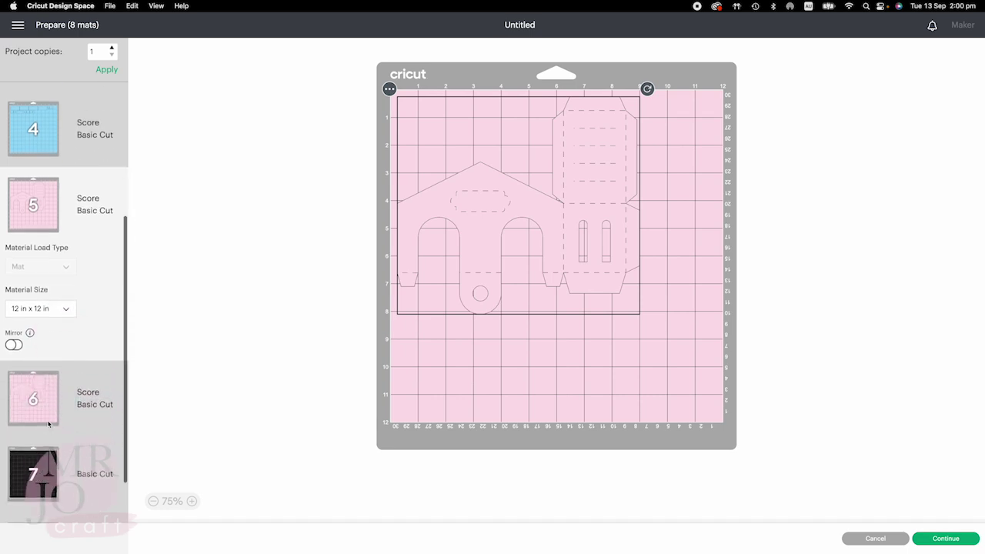
{"action": "left_click", "coordinate": [40, 377]}
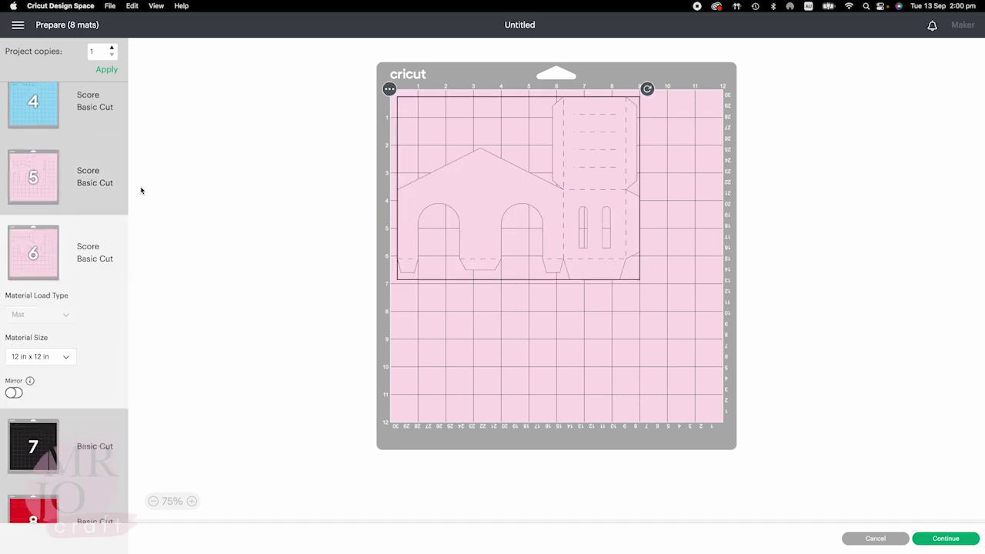
{"action": "left_click", "coordinate": [31, 171]}
{"action": "left_click_drag", "start_coordinate": [517, 143], "coordinate": [594, 253]}
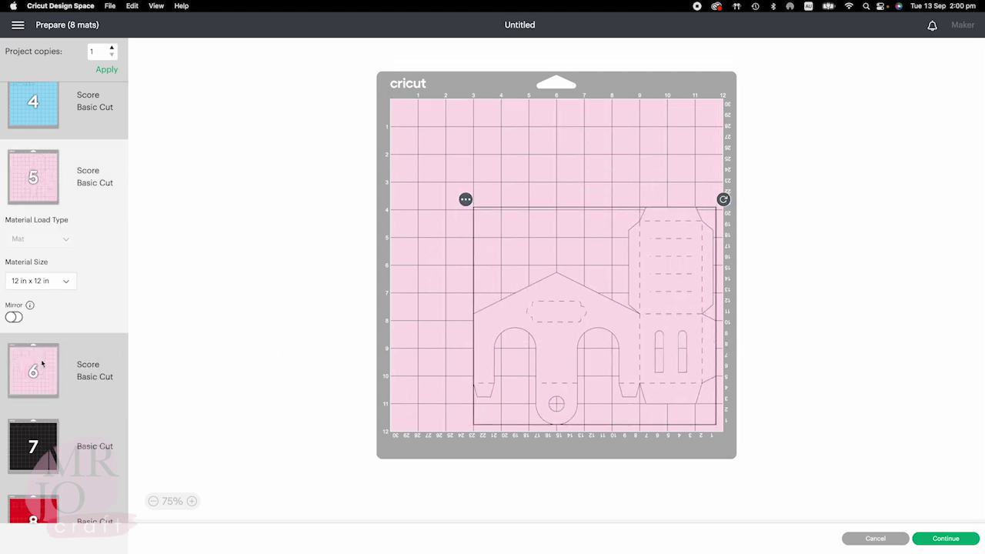
Rotate the building piece on mat 6 upside down in the mat's upper-left corner and move it onto pink mat 5.
{"action": "left_click", "coordinate": [41, 363]}
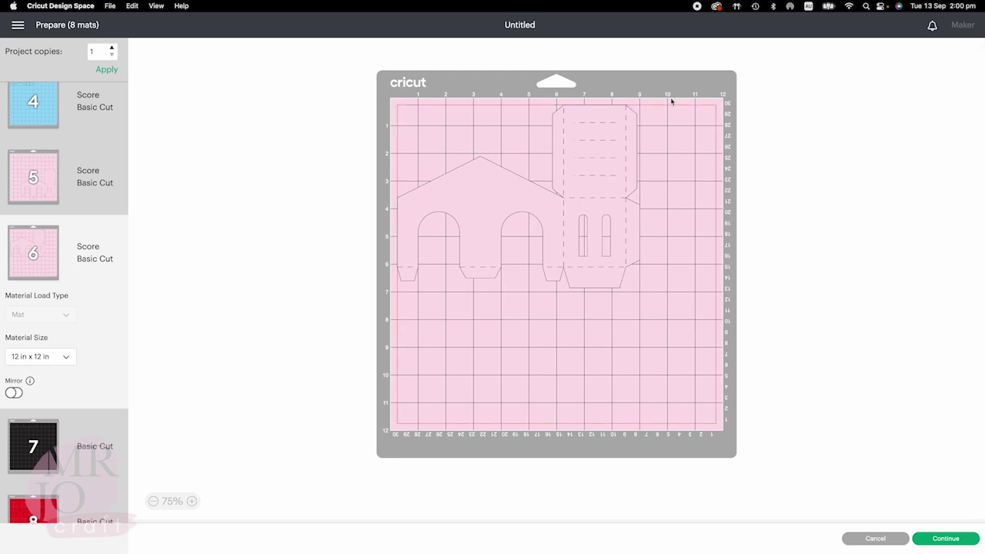
{"action": "left_click_drag", "start_coordinate": [648, 97], "coordinate": [477, 228]}
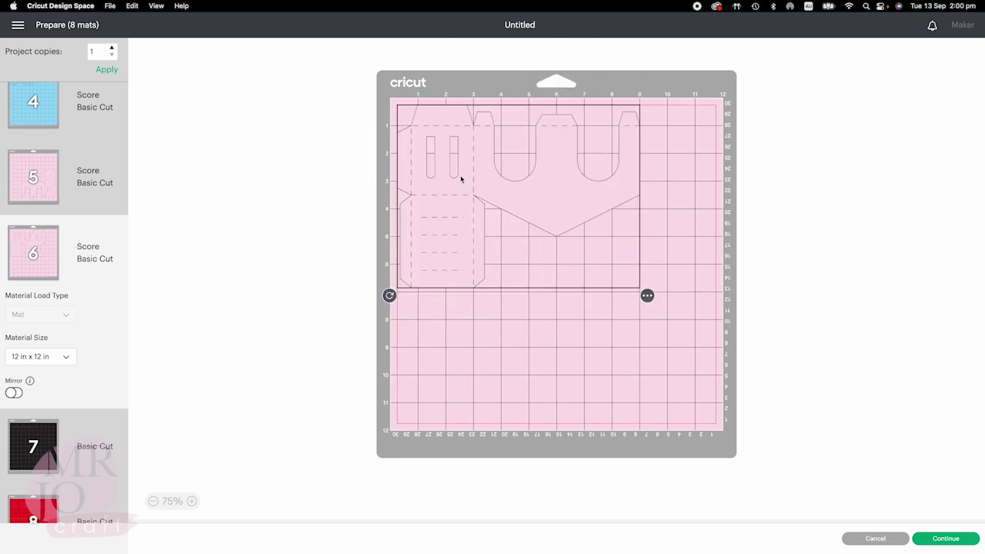
{"action": "left_click", "coordinate": [647, 296]}
{"action": "left_click", "coordinate": [644, 321]}
{"action": "left_click", "coordinate": [600, 125]}
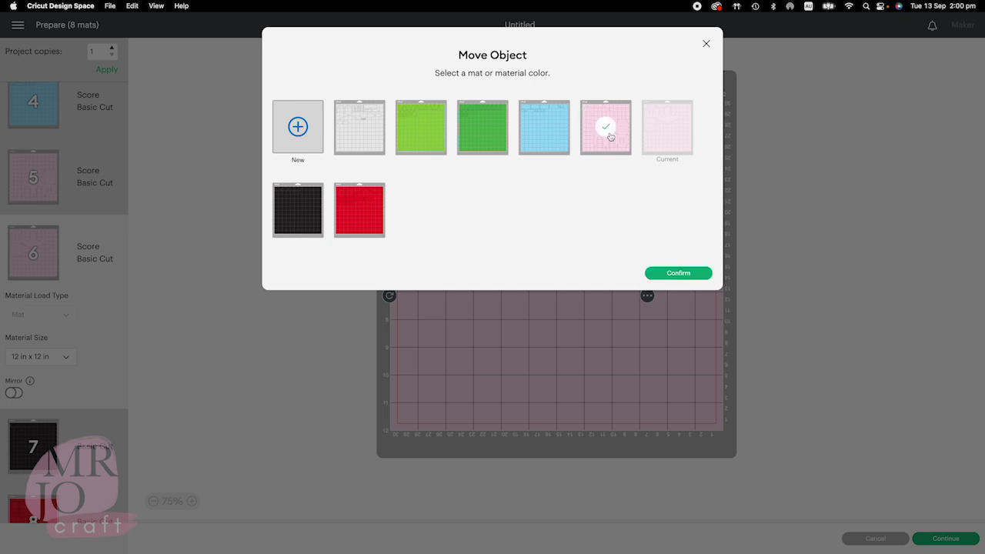
{"action": "left_click", "coordinate": [677, 273]}
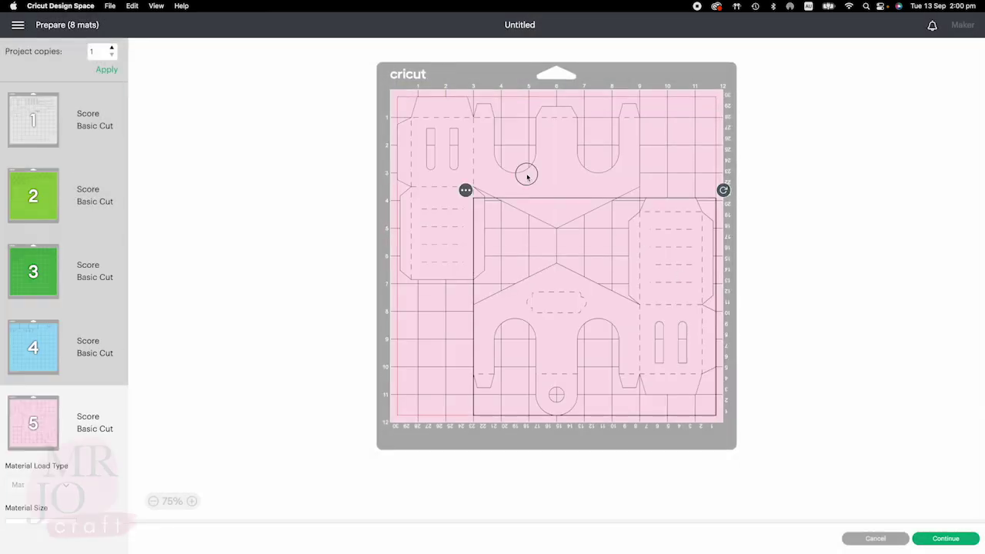
Shift the lower building piece on mat 5 slightly left, away from the mat's right edge, and check mat 6.
{"action": "left_click", "coordinate": [693, 148]}
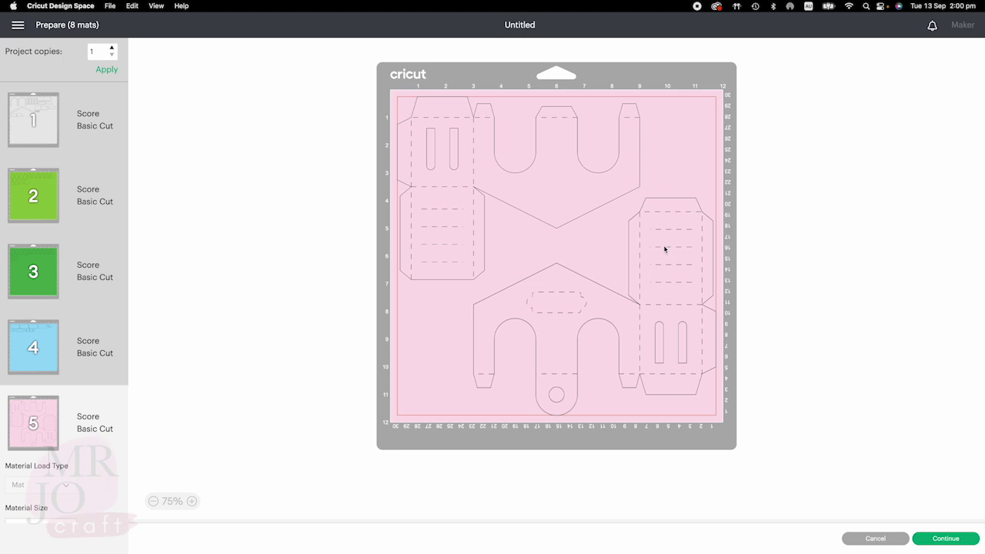
{"action": "left_click_drag", "start_coordinate": [665, 249], "coordinate": [648, 247]}
{"action": "left_click", "coordinate": [680, 160]}
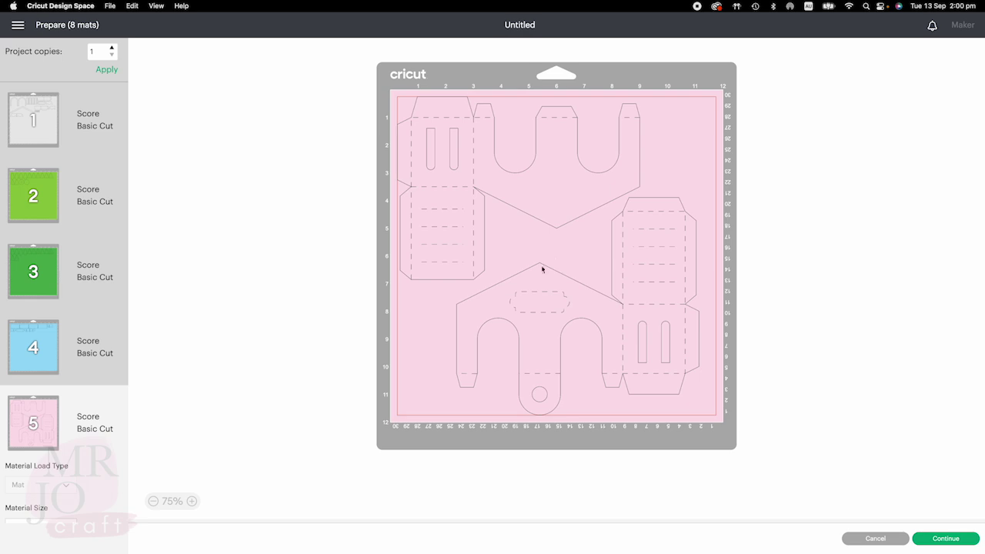
{"action": "scroll", "coordinate": [82, 418], "scroll_direction": "down", "scroll_amount": 6}
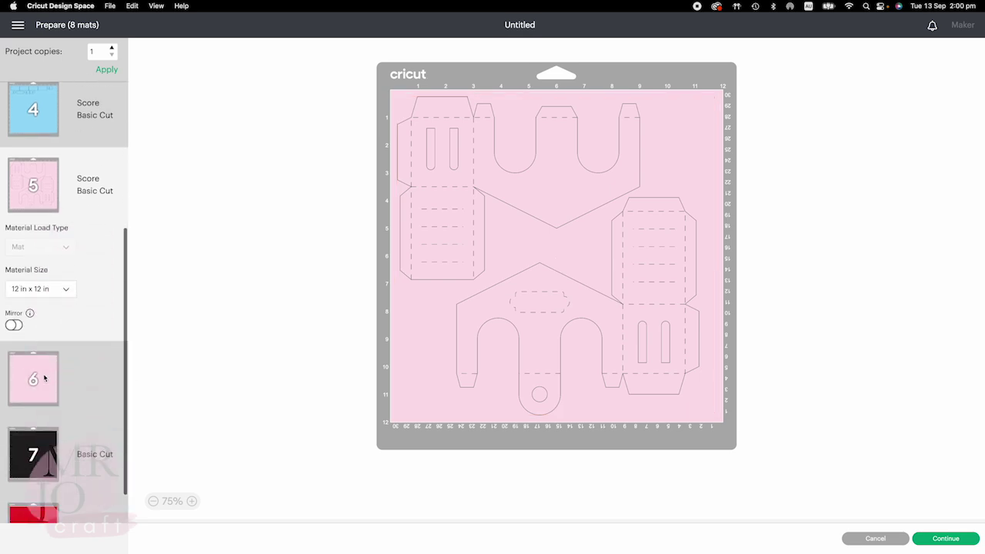
{"action": "left_click", "coordinate": [44, 377]}
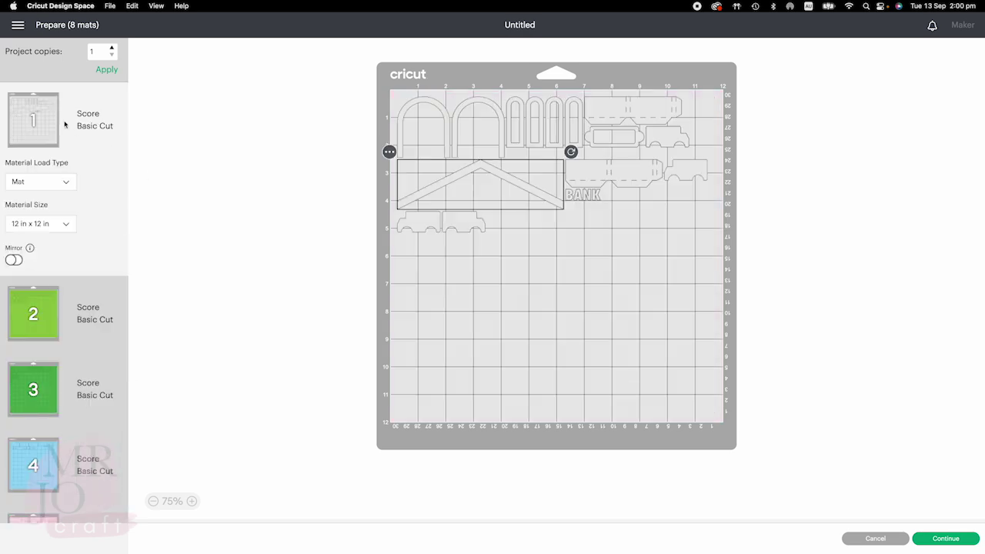
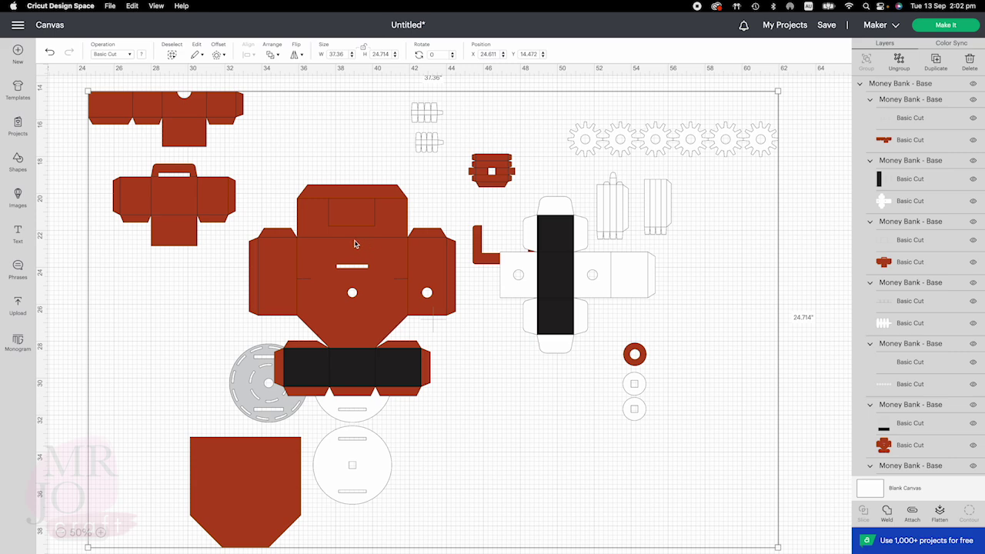
Move the pointed red panel, the grey disc and the large white discs to the lower-right area of the Money Bank base canvas.
{"action": "left_click", "coordinate": [379, 264]}
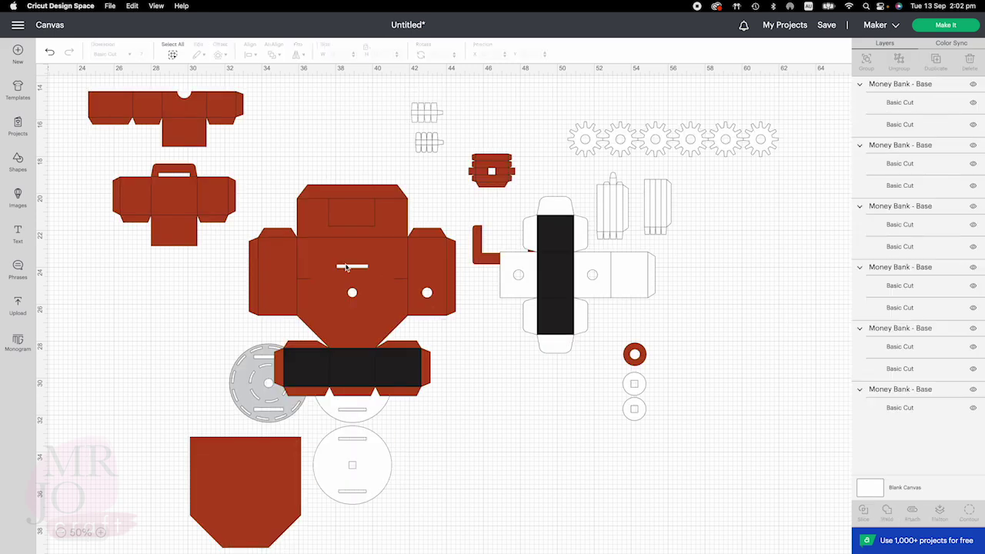
{"action": "left_click_drag", "start_coordinate": [222, 469], "coordinate": [747, 437]}
{"action": "left_click_drag", "start_coordinate": [255, 420], "coordinate": [393, 463]}
{"action": "left_click_drag", "start_coordinate": [256, 395], "coordinate": [196, 317]}
{"action": "left_click_drag", "start_coordinate": [166, 384], "coordinate": [438, 508]}
{"action": "left_click_drag", "start_coordinate": [303, 390], "coordinate": [761, 453]}
Set the large red base piece's fold lines to Score, attach them to it, and place it at about X 26.8, Y 27.9.
{"action": "left_click_drag", "start_coordinate": [309, 221], "coordinate": [281, 348]}
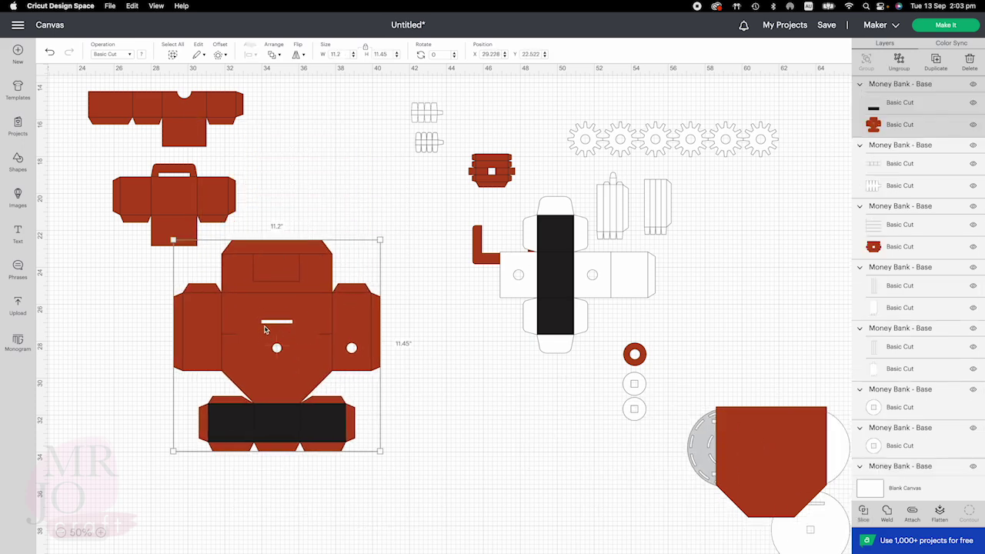
{"action": "left_click", "coordinate": [915, 107]}
{"action": "left_click", "coordinate": [114, 54]}
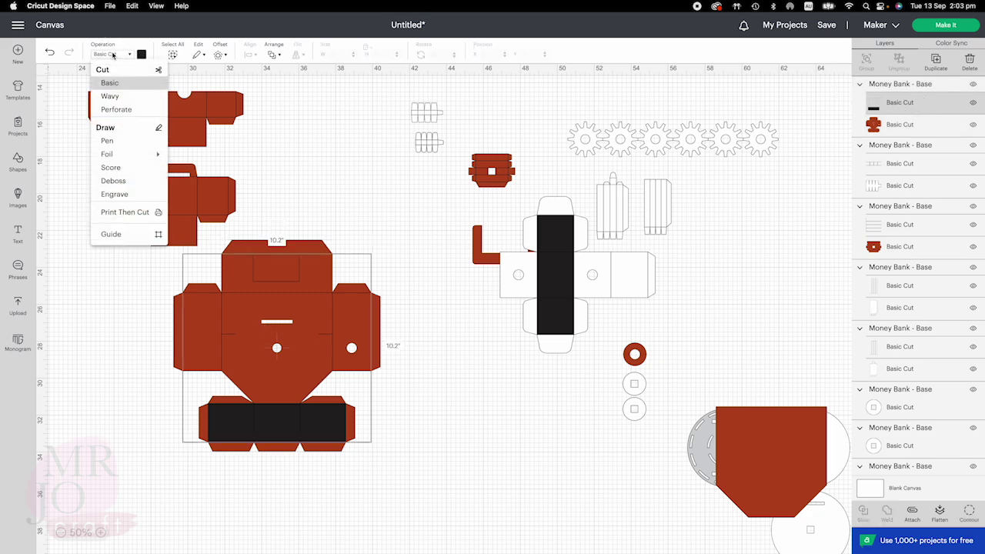
{"action": "left_click", "coordinate": [109, 169]}
{"action": "left_click", "coordinate": [275, 286]}
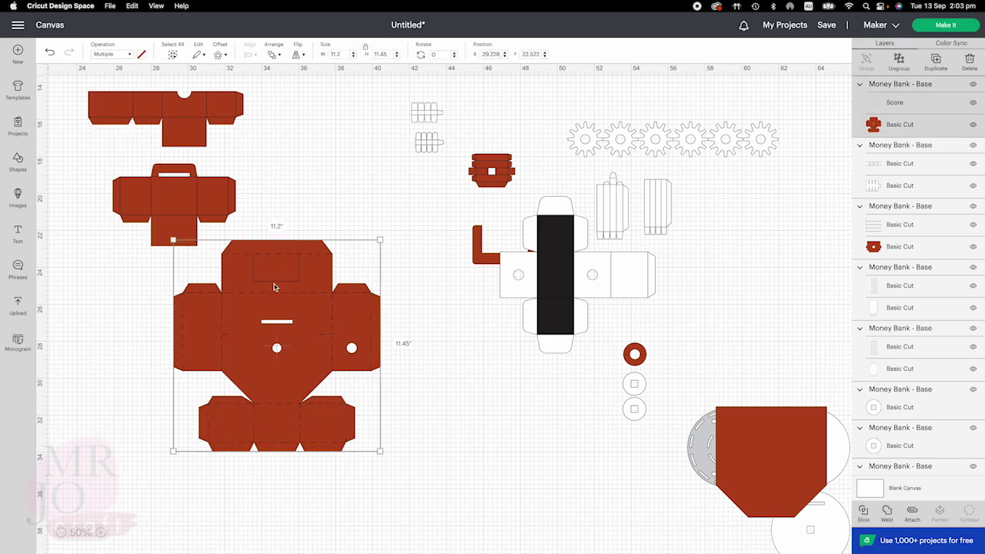
{"action": "left_click", "coordinate": [914, 520]}
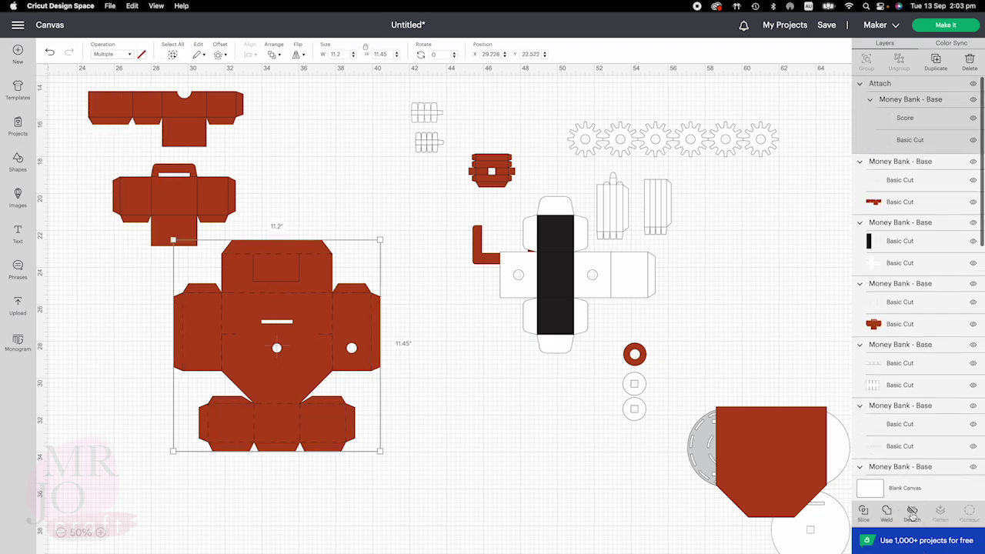
{"action": "left_click_drag", "start_coordinate": [295, 285], "coordinate": [251, 385]}
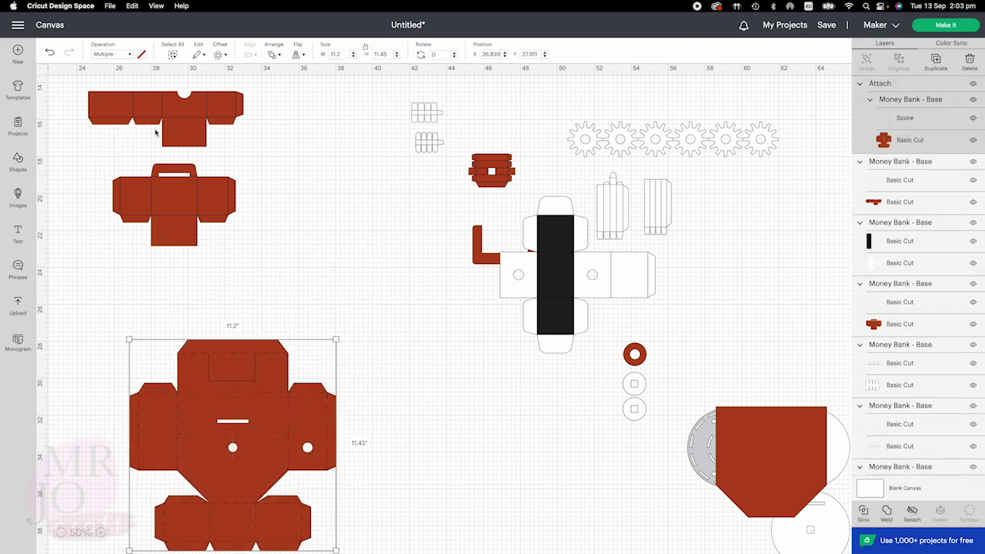
Set the notched red strip's fold lines to Score, attach them to it, and move the strip down onto the large base piece.
{"action": "left_click", "coordinate": [165, 104]}
{"action": "left_click", "coordinate": [886, 186]}
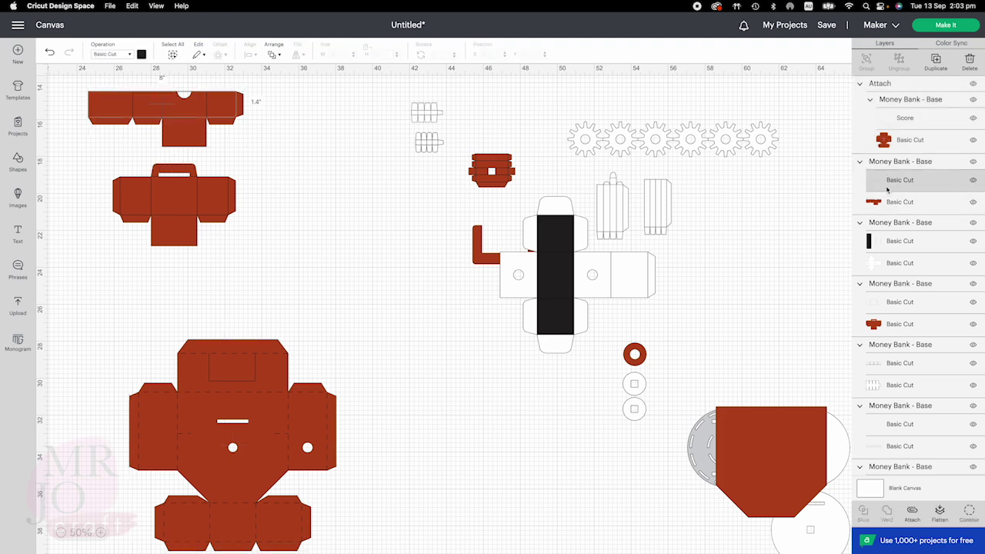
{"action": "left_click", "coordinate": [105, 55]}
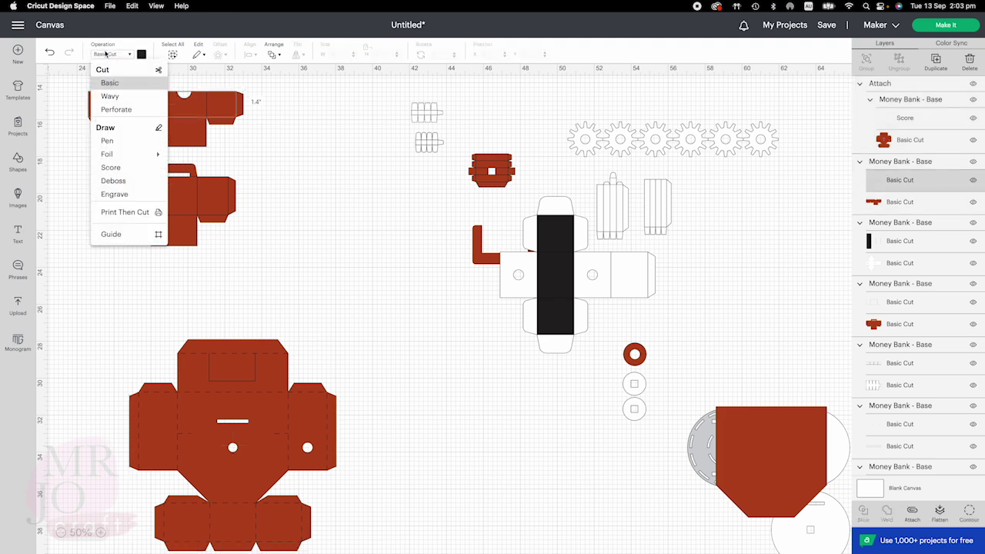
{"action": "left_click", "coordinate": [112, 165]}
{"action": "left_click", "coordinate": [183, 108]}
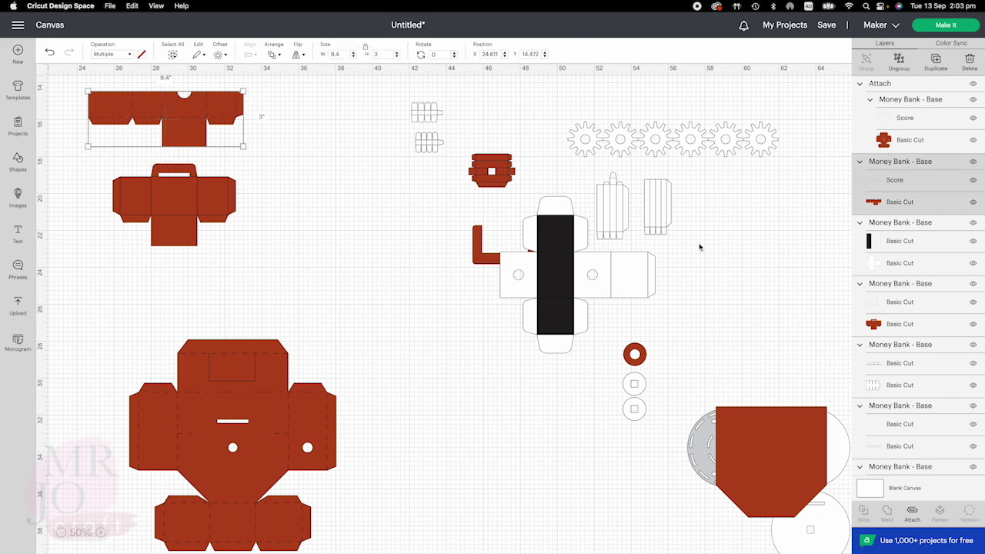
{"action": "left_click", "coordinate": [912, 511]}
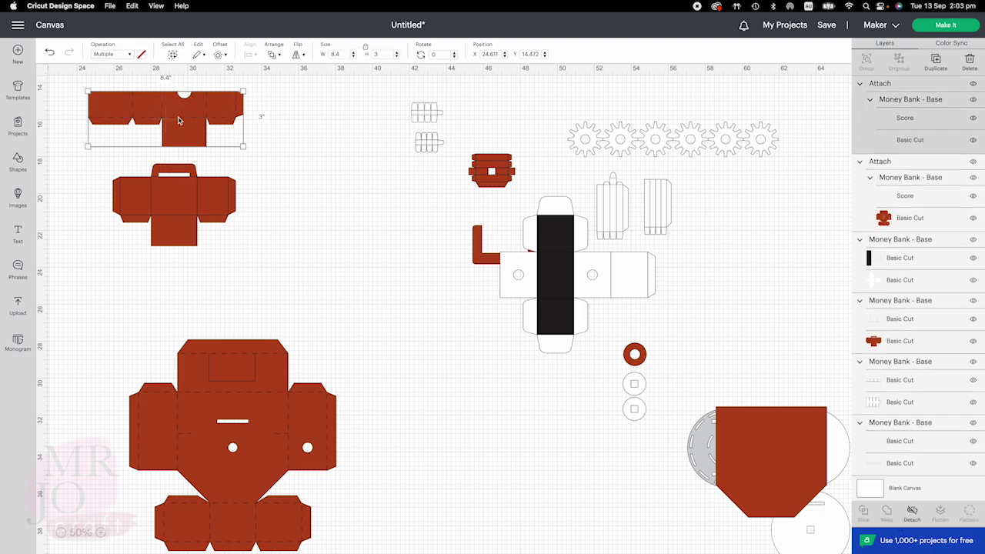
{"action": "left_click_drag", "start_coordinate": [179, 113], "coordinate": [312, 429]}
Set the slotted red box piece's fold lines to Score, attach them to it, and move it down beside the notched strip.
{"action": "left_click", "coordinate": [181, 201]}
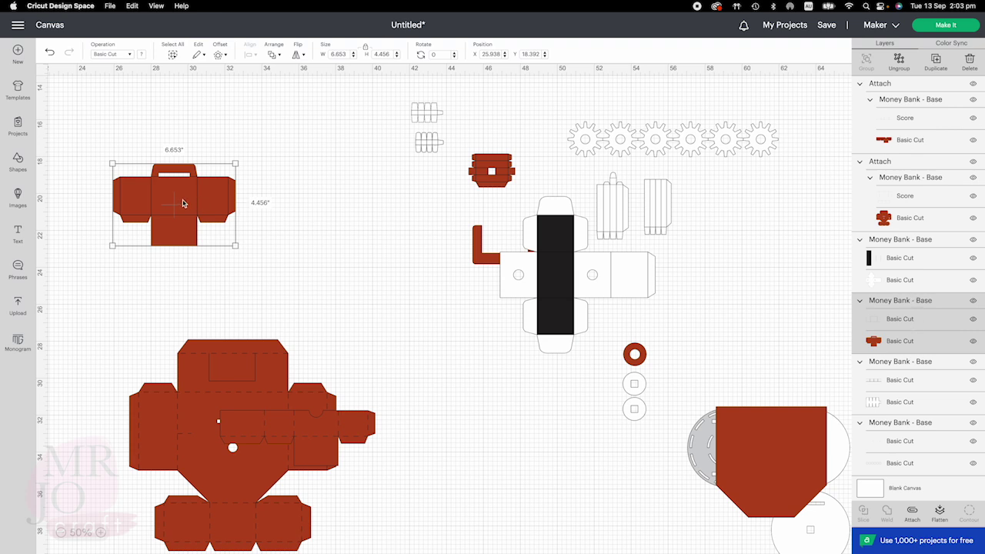
{"action": "left_click", "coordinate": [892, 316]}
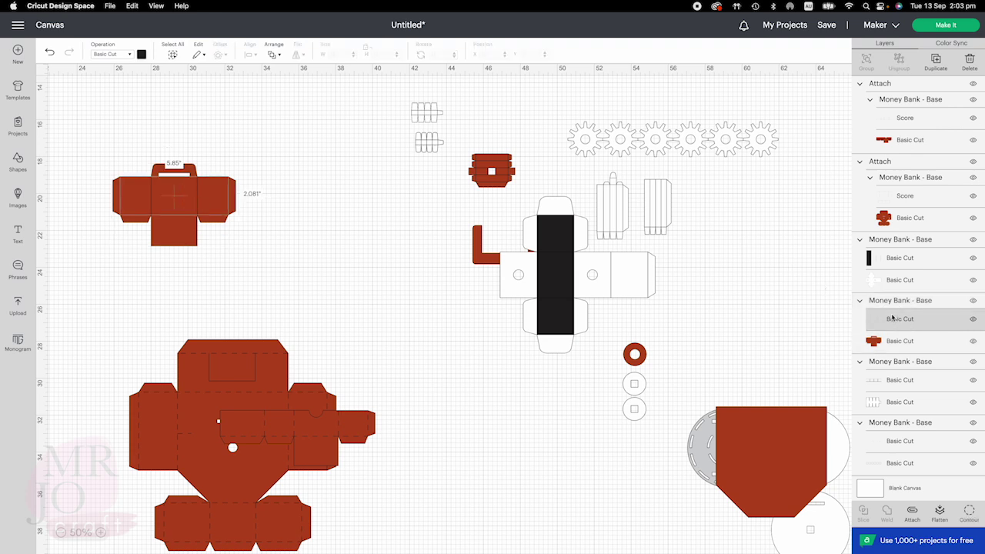
{"action": "left_click", "coordinate": [112, 54]}
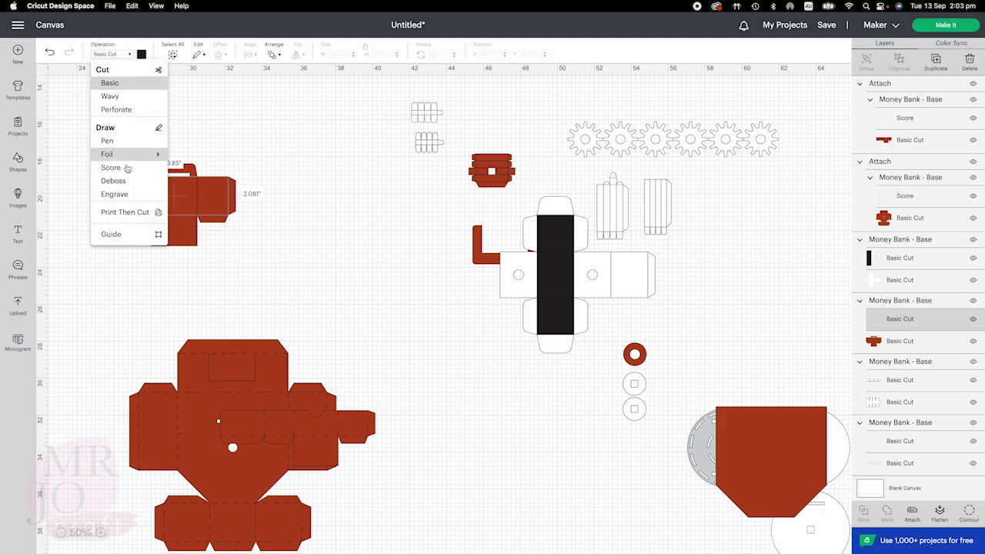
{"action": "left_click", "coordinate": [127, 167]}
{"action": "left_click", "coordinate": [183, 197]}
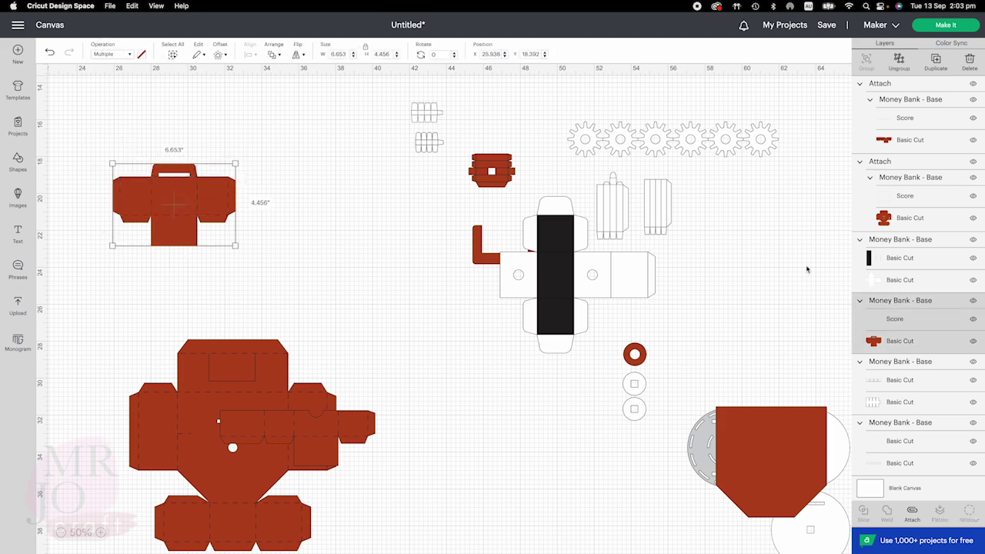
{"action": "left_click", "coordinate": [911, 513]}
{"action": "left_click_drag", "start_coordinate": [192, 204], "coordinate": [365, 429]}
Move the white box piece to open canvas, set its fold lines to Score, and attach them to it.
{"action": "left_click_drag", "start_coordinate": [538, 285], "coordinate": [251, 212]}
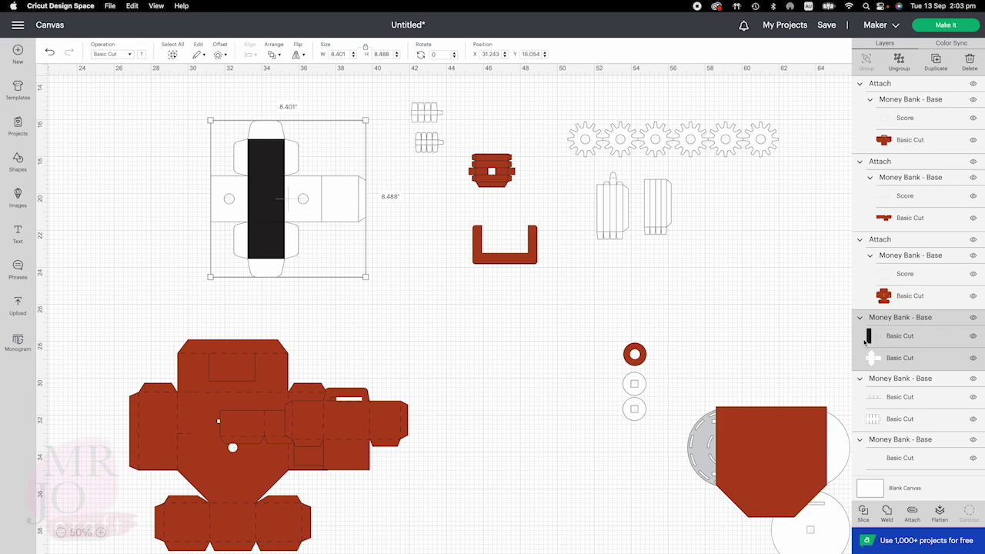
{"action": "left_click", "coordinate": [893, 342]}
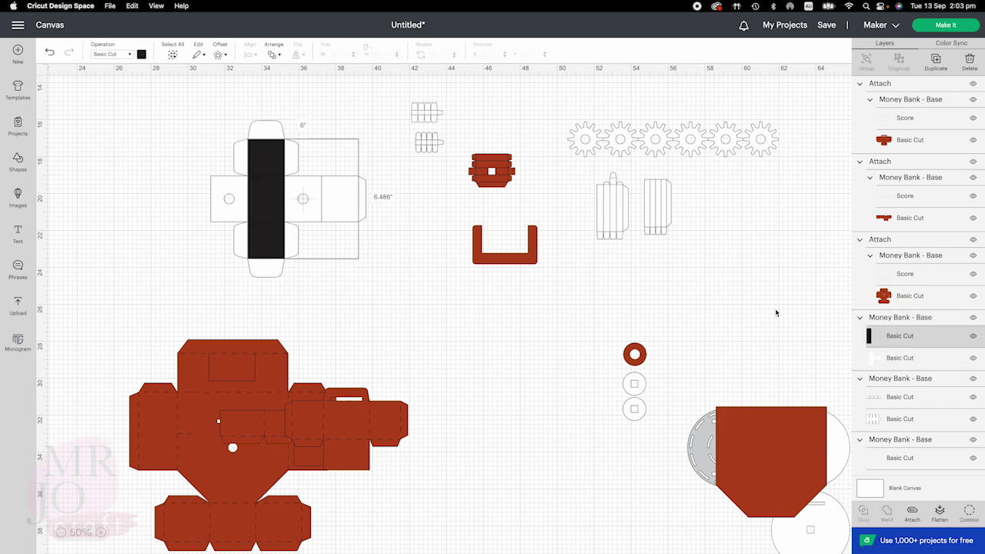
{"action": "left_click", "coordinate": [111, 55]}
{"action": "left_click", "coordinate": [123, 167]}
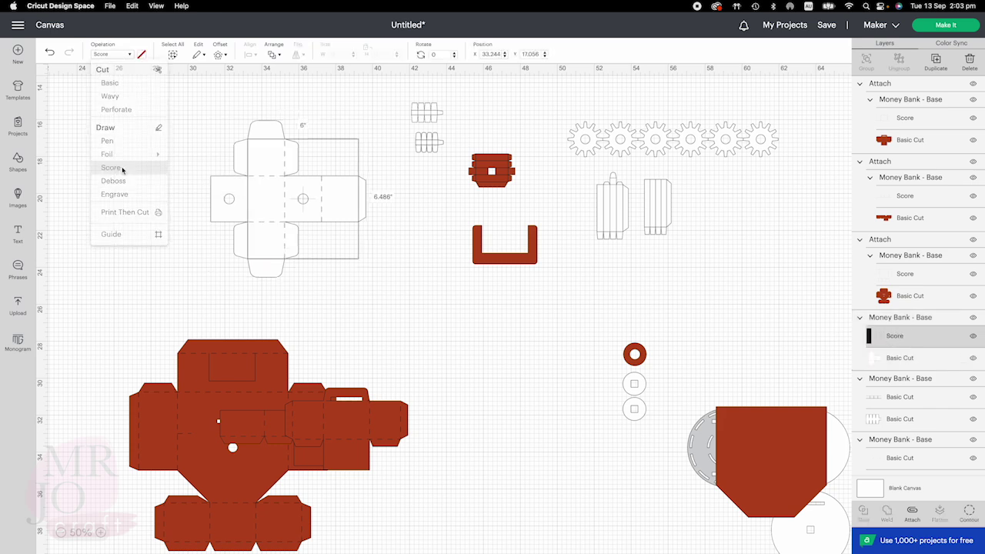
{"action": "left_click", "coordinate": [275, 179]}
{"action": "left_click", "coordinate": [915, 516]}
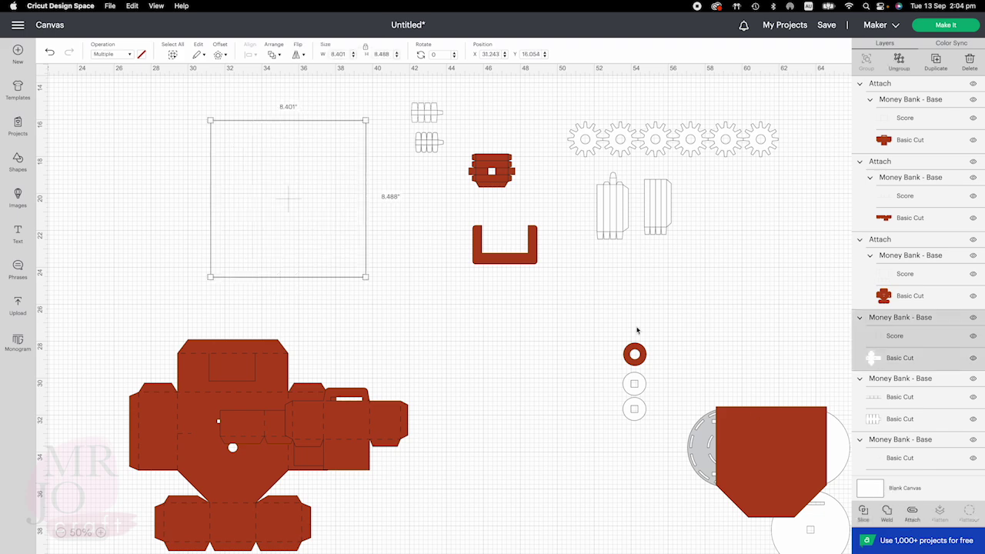
Move the white box piece beside the large red base and the U-shaped red piece onto the pointed red panel.
{"action": "left_click_drag", "start_coordinate": [316, 194], "coordinate": [459, 414]}
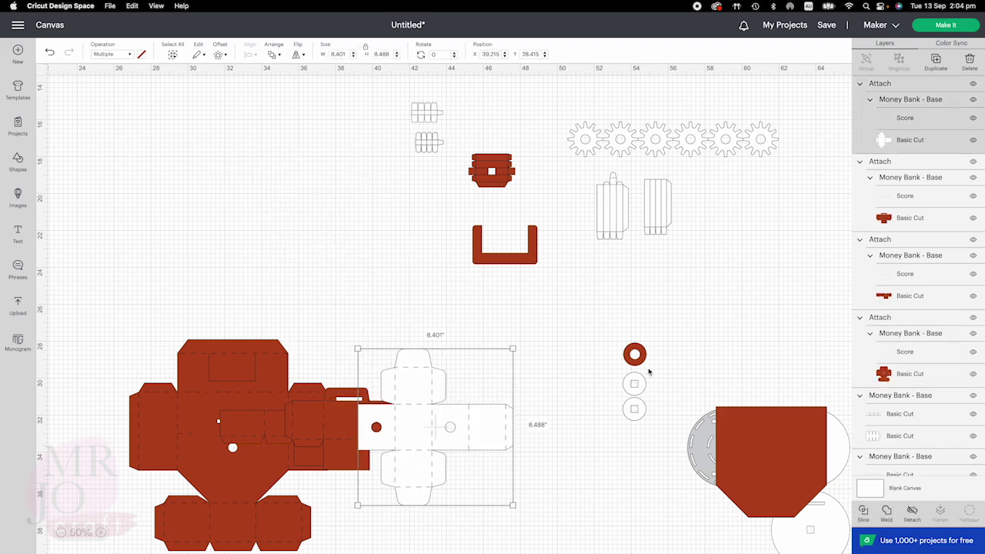
{"action": "left_click_drag", "start_coordinate": [522, 251], "coordinate": [752, 424]}
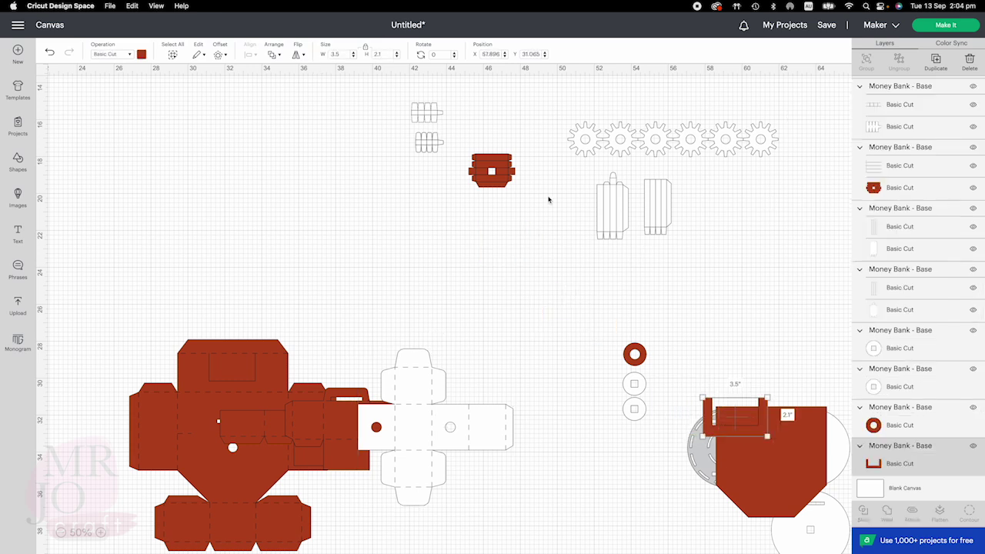
Set the fold lines of the upper small white finger piece to Score and attach them to it.
{"action": "left_click", "coordinate": [100, 532]}
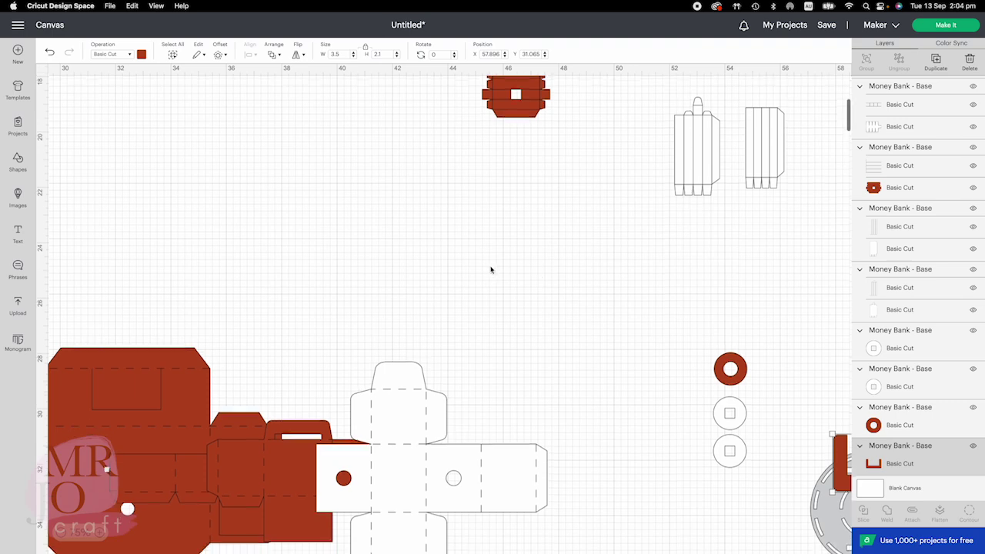
{"action": "scroll", "coordinate": [491, 269], "scroll_direction": "up", "scroll_amount": 5}
{"action": "scroll", "coordinate": [491, 269], "scroll_direction": "right", "scroll_amount": 5}
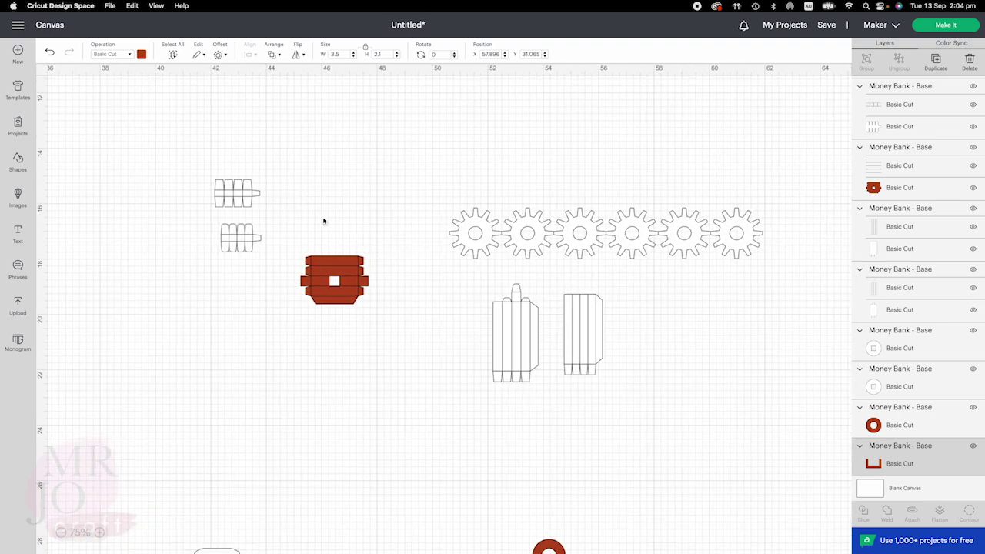
{"action": "left_click", "coordinate": [237, 199]}
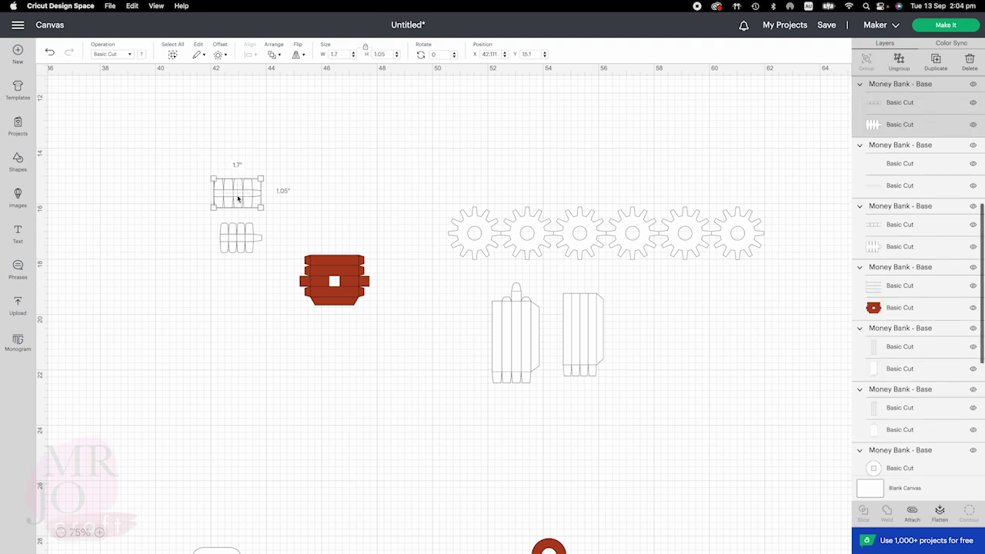
{"action": "left_click", "coordinate": [886, 108]}
{"action": "left_click", "coordinate": [110, 55]}
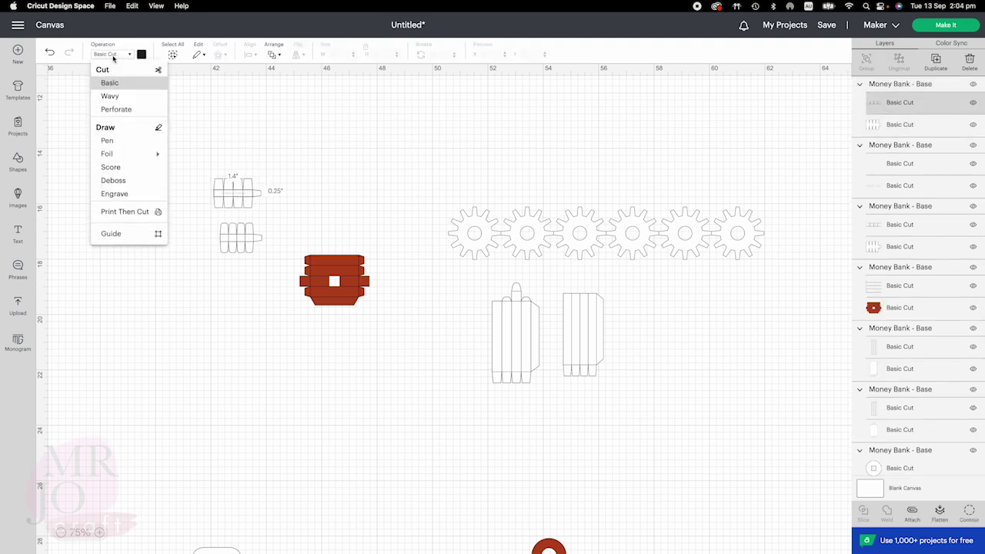
{"action": "left_click", "coordinate": [110, 167]}
{"action": "left_click", "coordinate": [224, 195]}
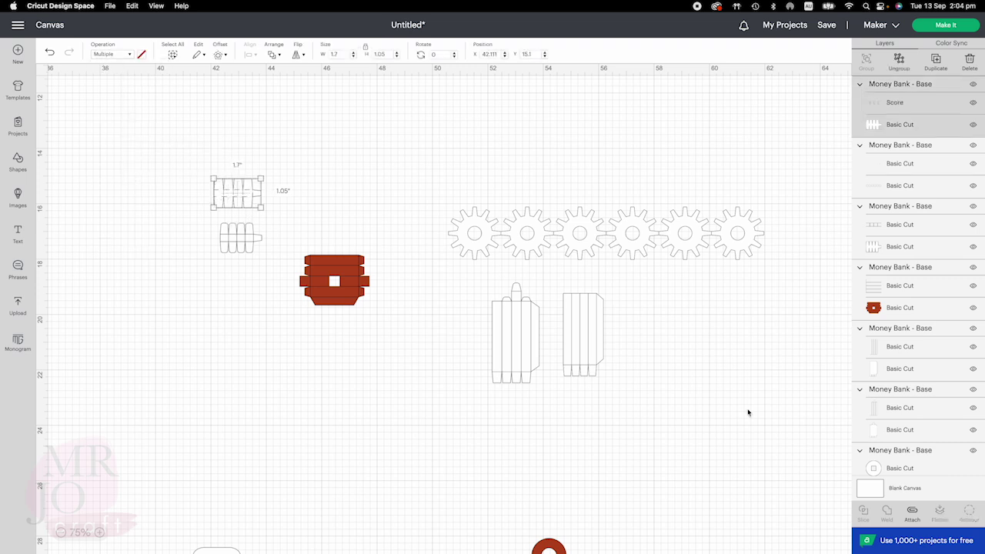
{"action": "left_click", "coordinate": [911, 514]}
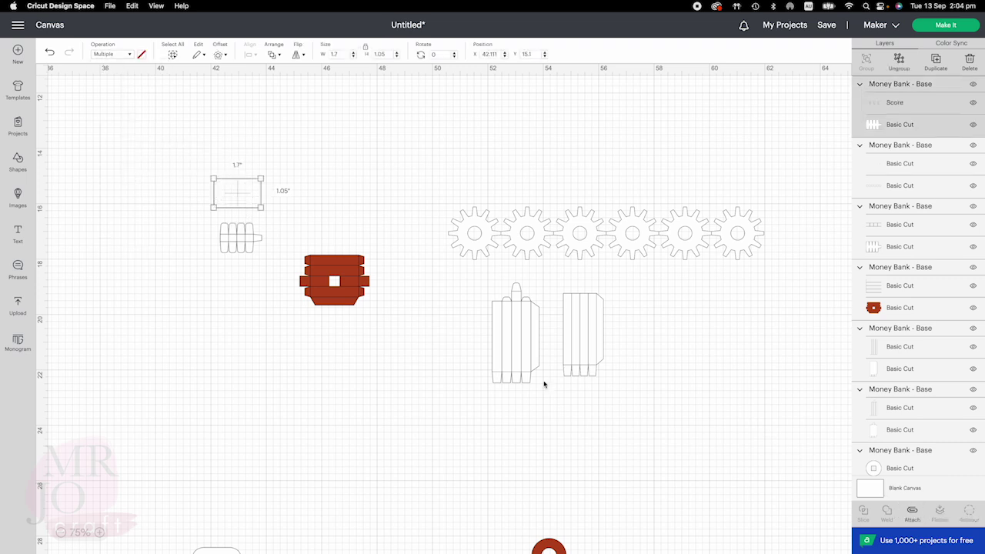
Set the fold lines of the lower small white finger piece to Score and attach them to it.
{"action": "left_click", "coordinate": [233, 241]}
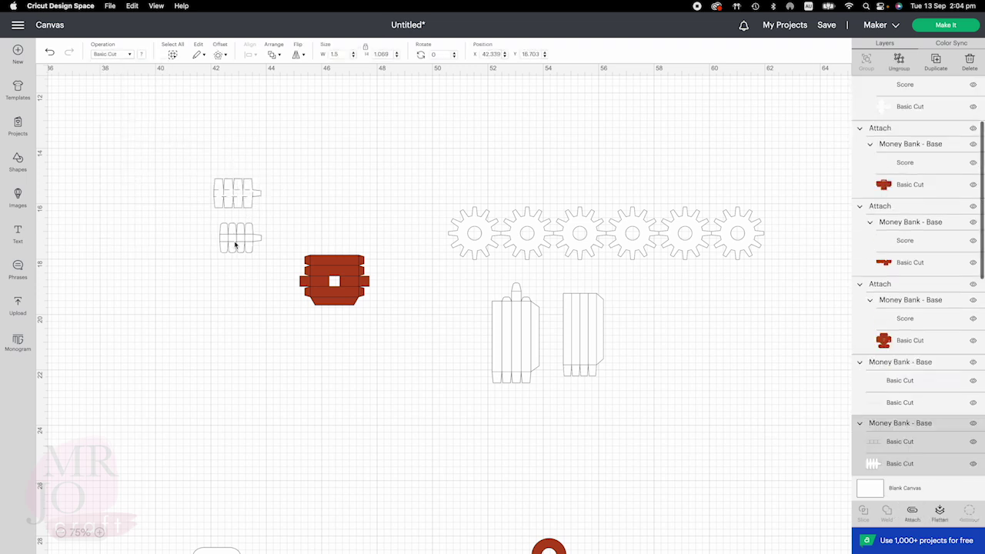
{"action": "left_click", "coordinate": [897, 443]}
{"action": "left_click", "coordinate": [111, 56]}
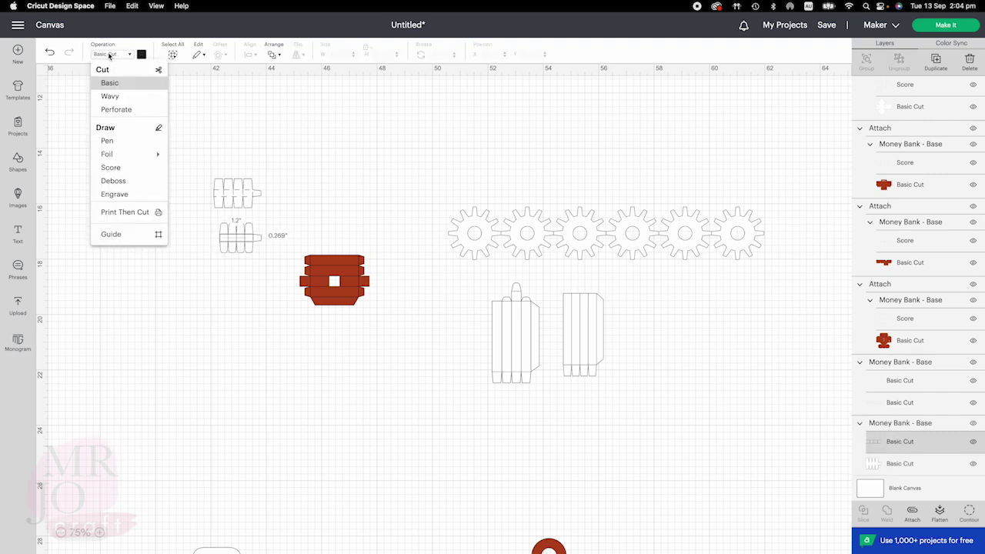
{"action": "left_click", "coordinate": [108, 164]}
{"action": "left_click", "coordinate": [230, 245]}
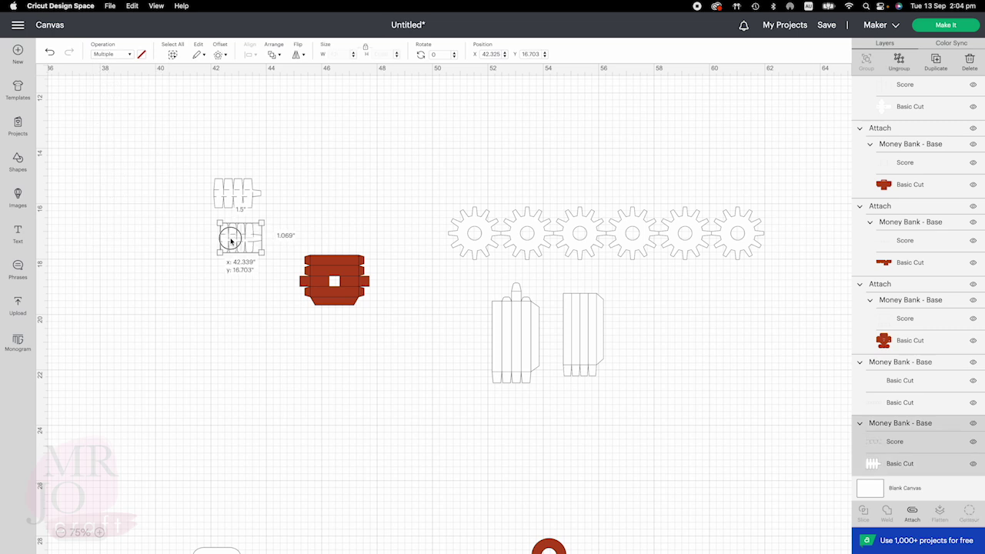
{"action": "left_click", "coordinate": [911, 513]}
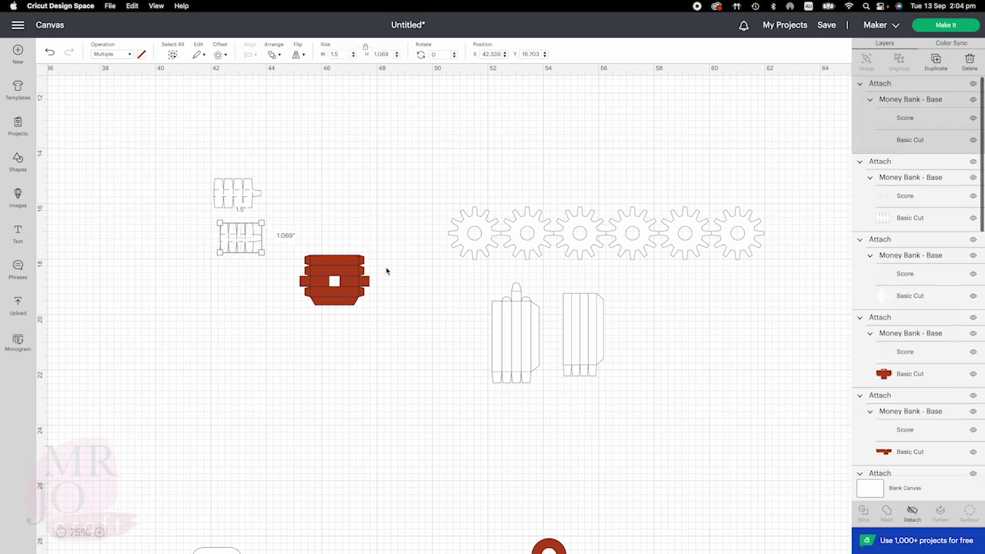
Set the fold lines of the small red piece with the square hole to Score and attach them to it.
{"action": "left_click", "coordinate": [330, 275]}
{"action": "left_click", "coordinate": [923, 444]}
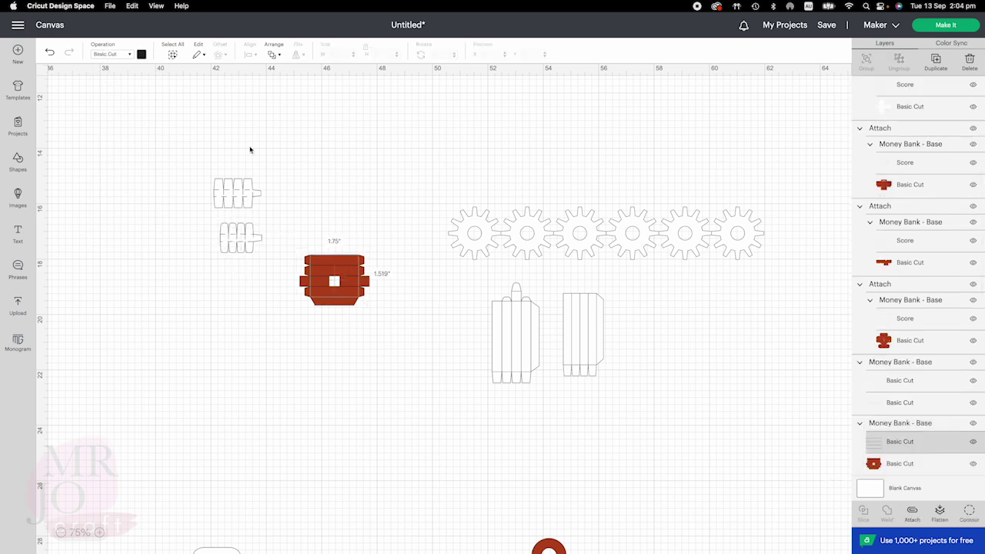
{"action": "left_click", "coordinate": [111, 54]}
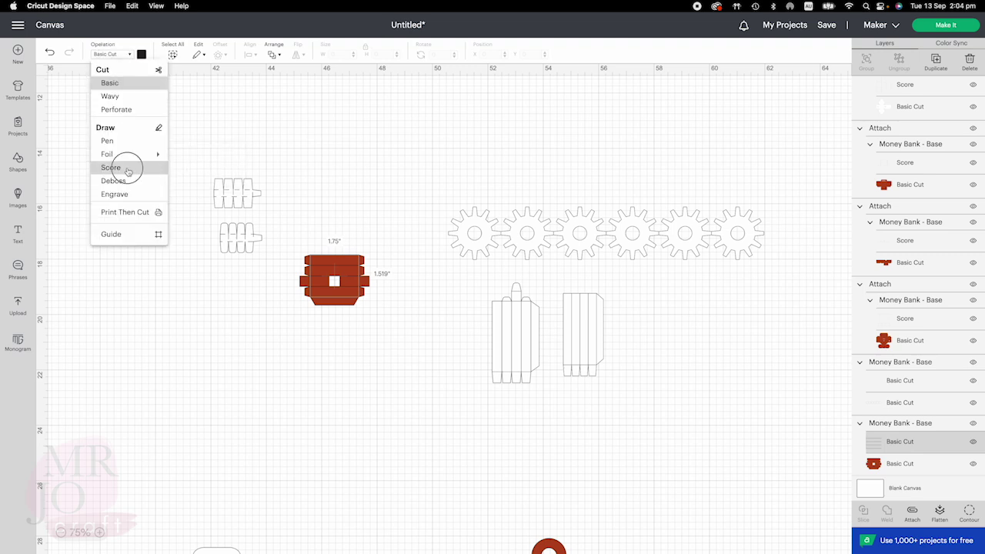
{"action": "left_click", "coordinate": [129, 167]}
{"action": "left_click", "coordinate": [312, 277]}
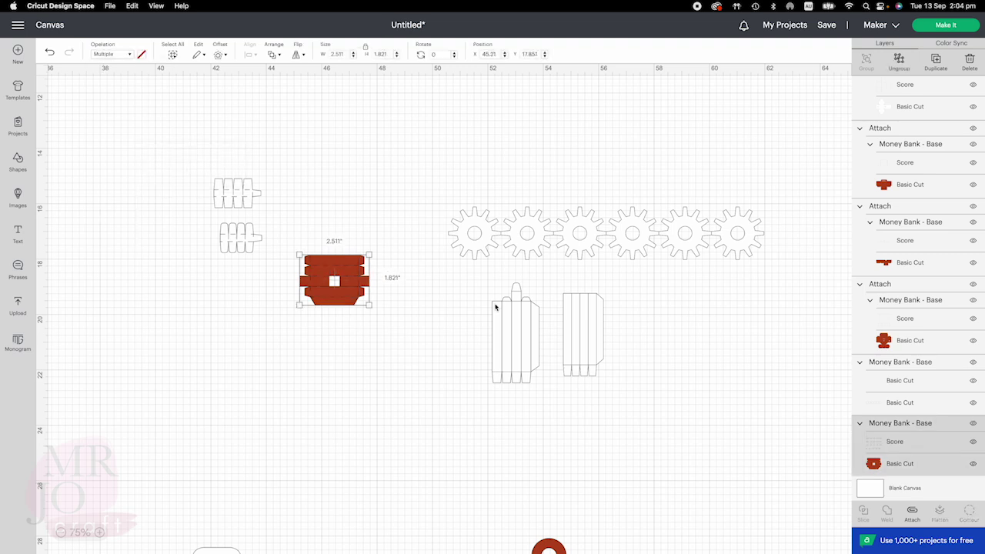
{"action": "left_click", "coordinate": [912, 512]}
Set the fold lines of the taller white tube piece with the rounded end tab to Score and attach them to it.
{"action": "left_click", "coordinate": [519, 339]}
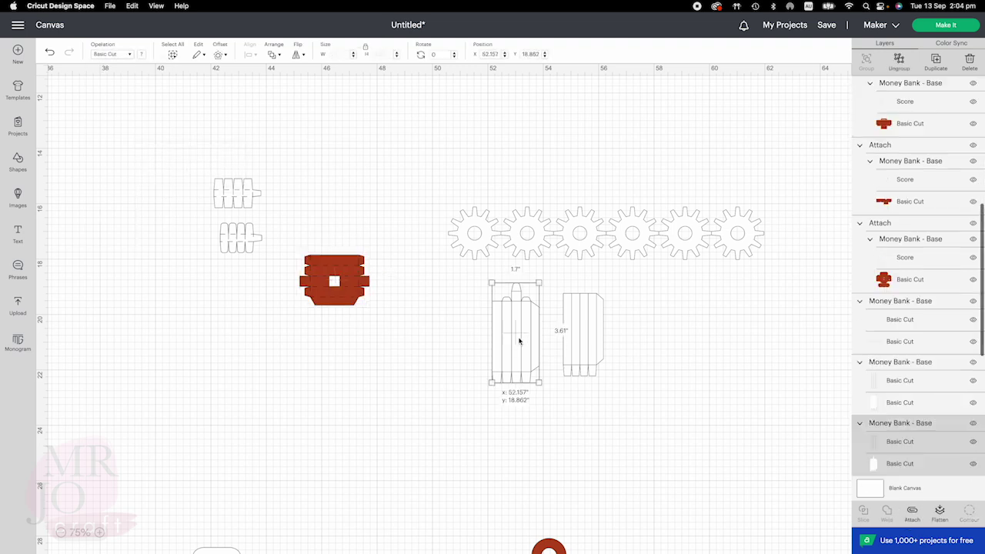
{"action": "left_click", "coordinate": [879, 442]}
{"action": "left_click", "coordinate": [102, 56]}
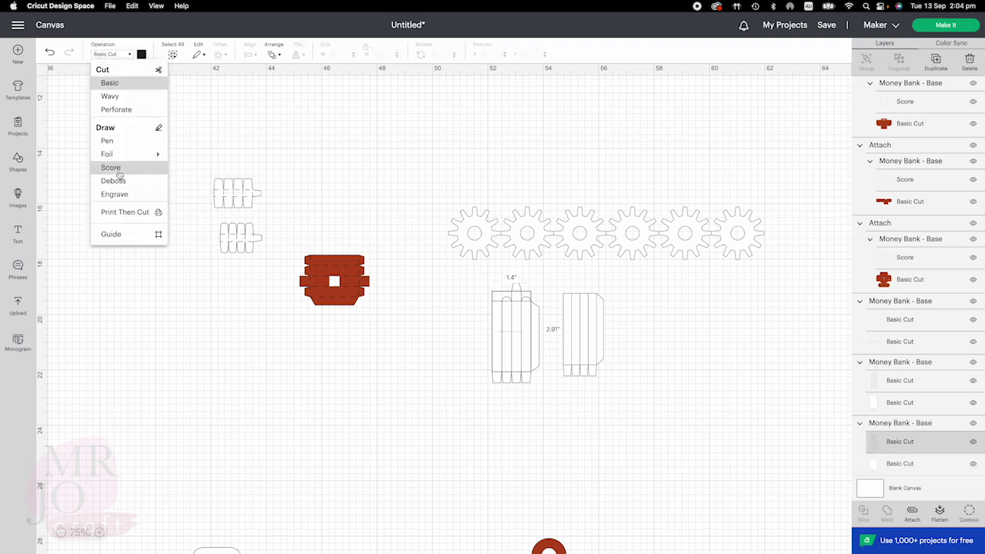
{"action": "left_click", "coordinate": [113, 167]}
{"action": "left_click", "coordinate": [521, 325]}
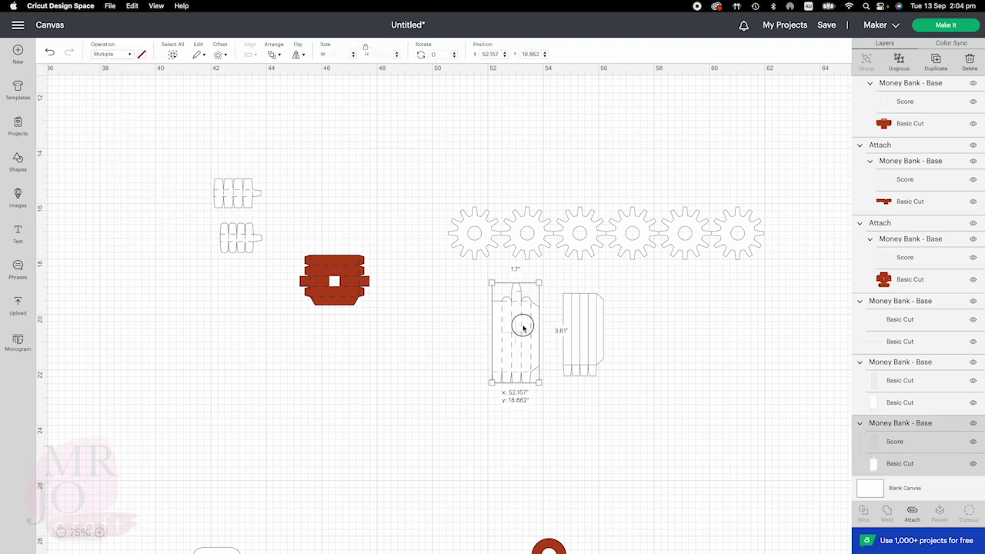
{"action": "left_click", "coordinate": [912, 512]}
Set the fold lines of the shorter white tube piece to Score and attach them to it.
{"action": "left_click", "coordinate": [589, 341]}
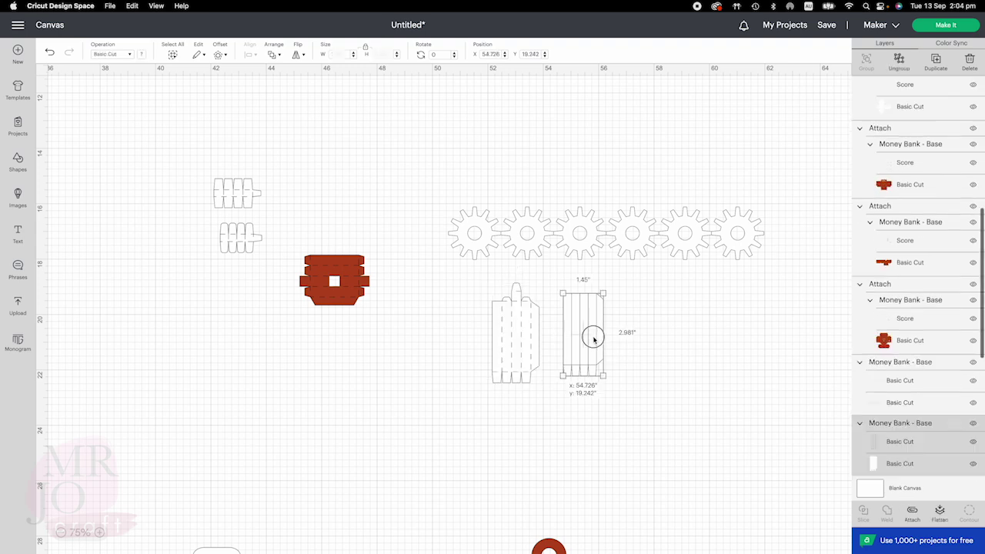
{"action": "left_click", "coordinate": [896, 442]}
{"action": "left_click", "coordinate": [109, 52]}
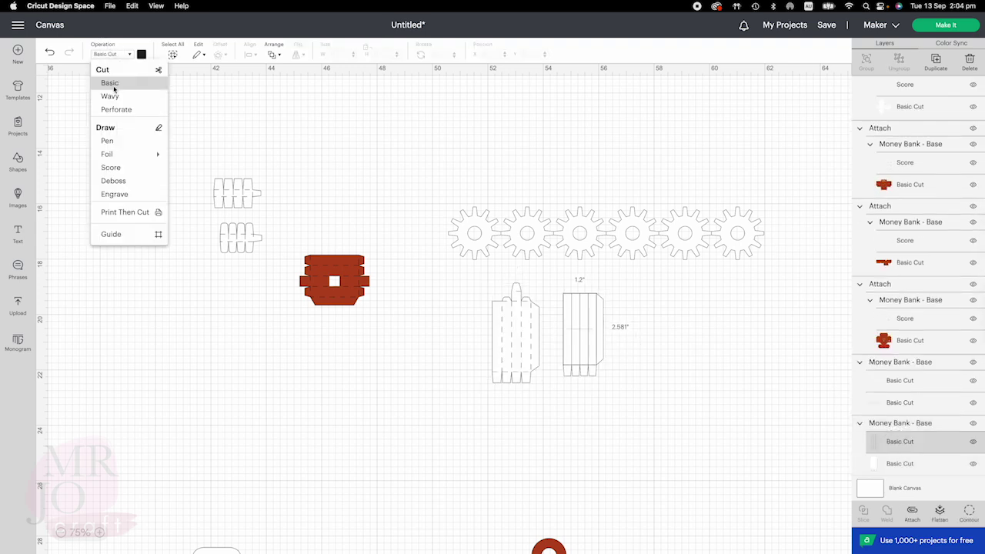
{"action": "left_click", "coordinate": [123, 164]}
{"action": "left_click", "coordinate": [592, 342]}
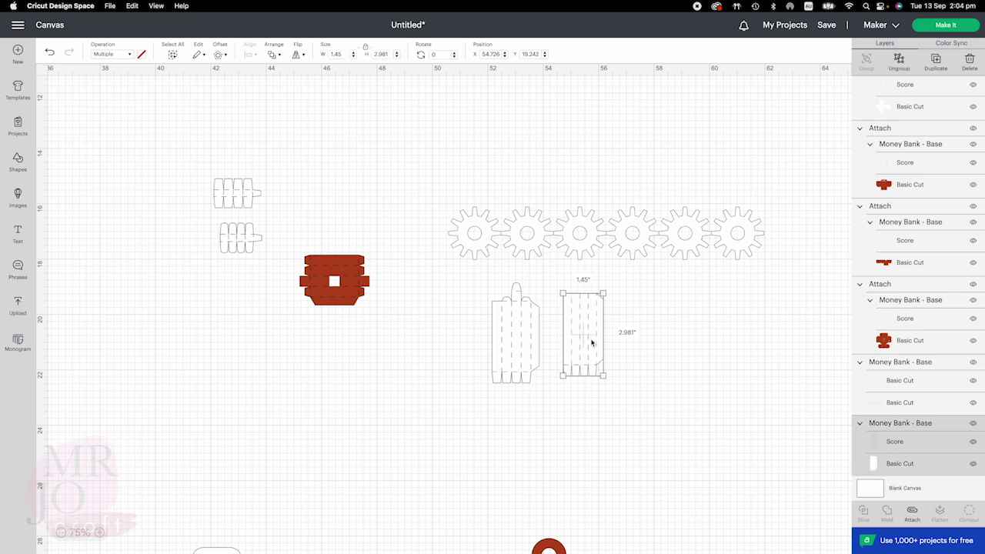
{"action": "left_click", "coordinate": [912, 512]}
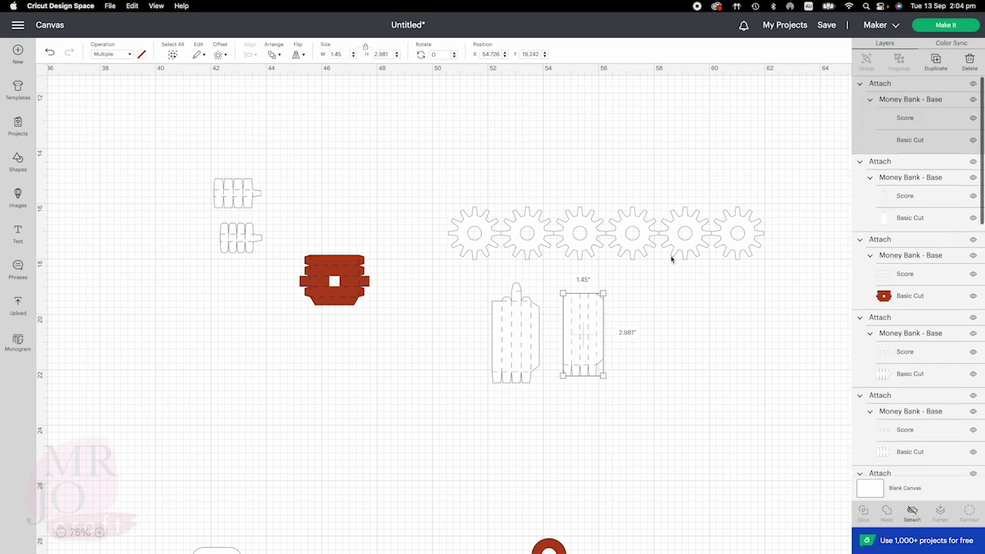
Set the fold lines of the six-gear strip to Score and attach them to it.
{"action": "left_click", "coordinate": [579, 233]}
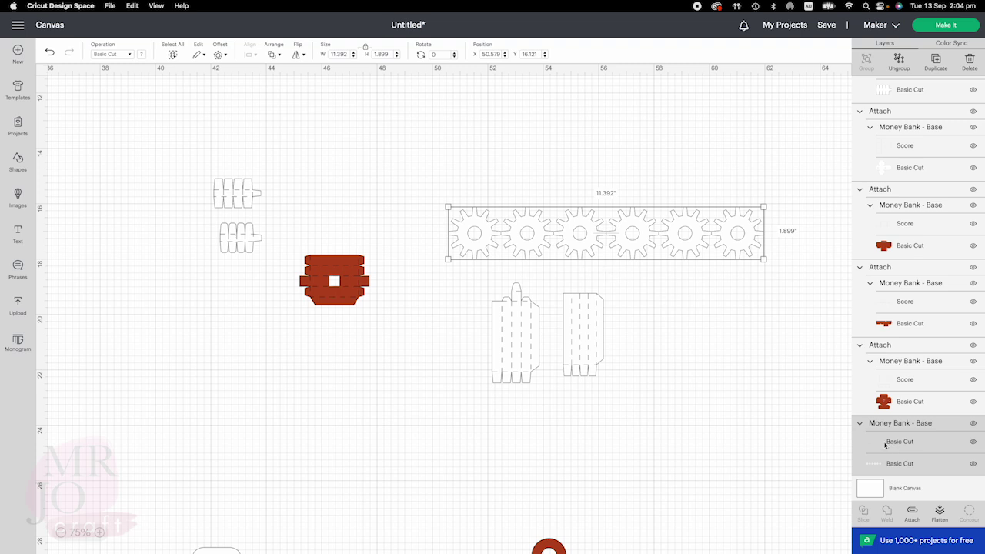
{"action": "left_click", "coordinate": [883, 442]}
{"action": "left_click", "coordinate": [108, 55]}
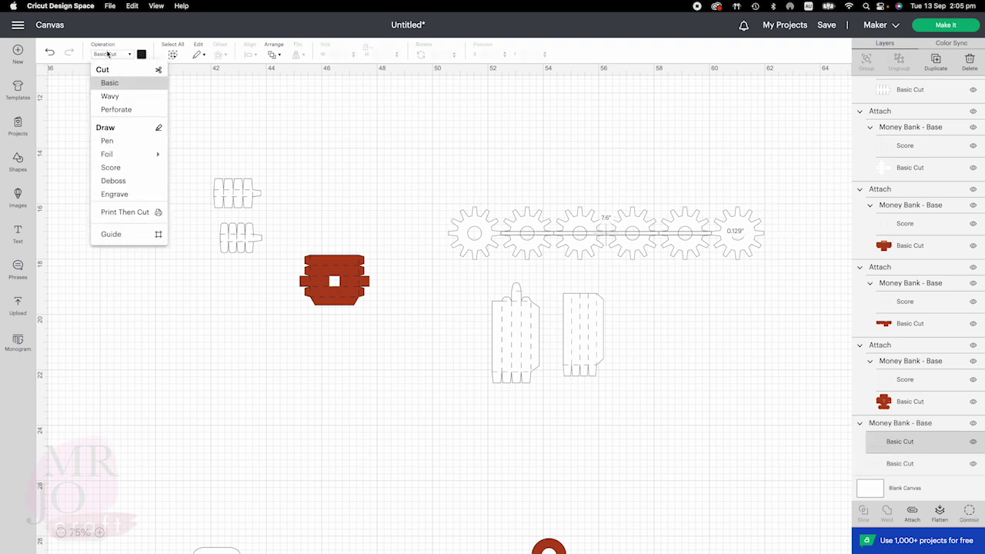
{"action": "left_click", "coordinate": [129, 166]}
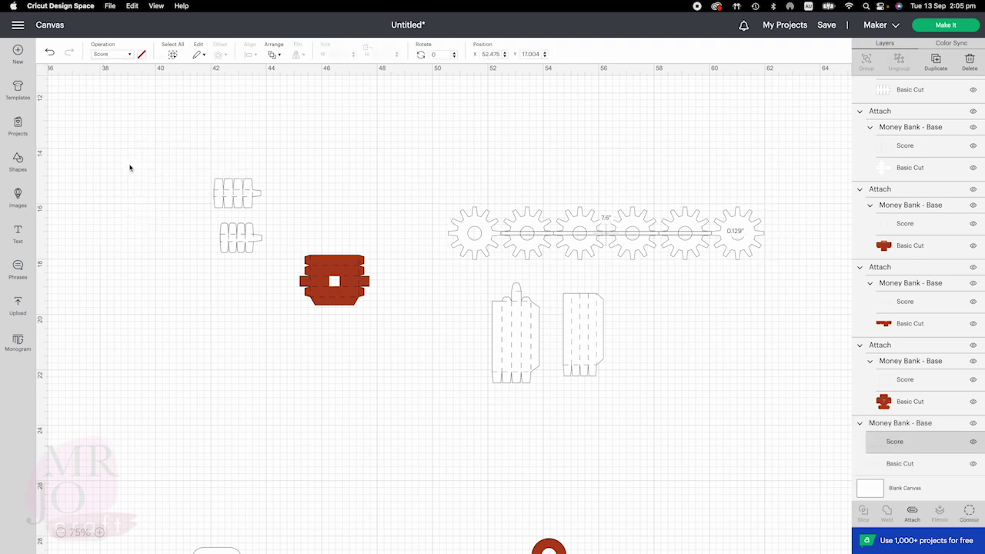
{"action": "left_click", "coordinate": [514, 231]}
{"action": "left_click", "coordinate": [911, 511]}
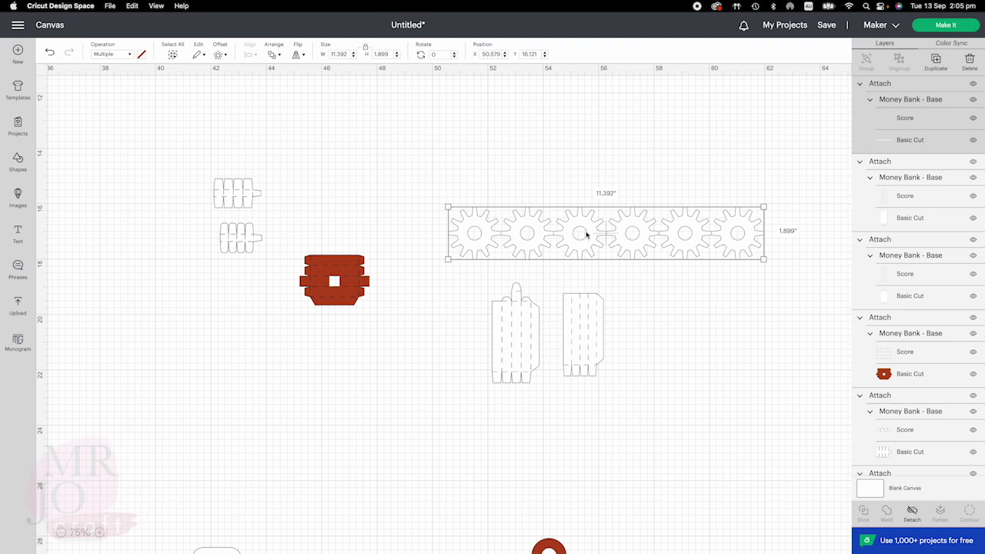
Duplicate the six-gear strip, place the copy directly above the original with a slight offset, and duplicate both rows together.
{"action": "left_click", "coordinate": [935, 62]}
{"action": "left_click_drag", "start_coordinate": [318, 115], "coordinate": [683, 183]}
{"action": "left_click_drag", "start_coordinate": [470, 126], "coordinate": [652, 264]}
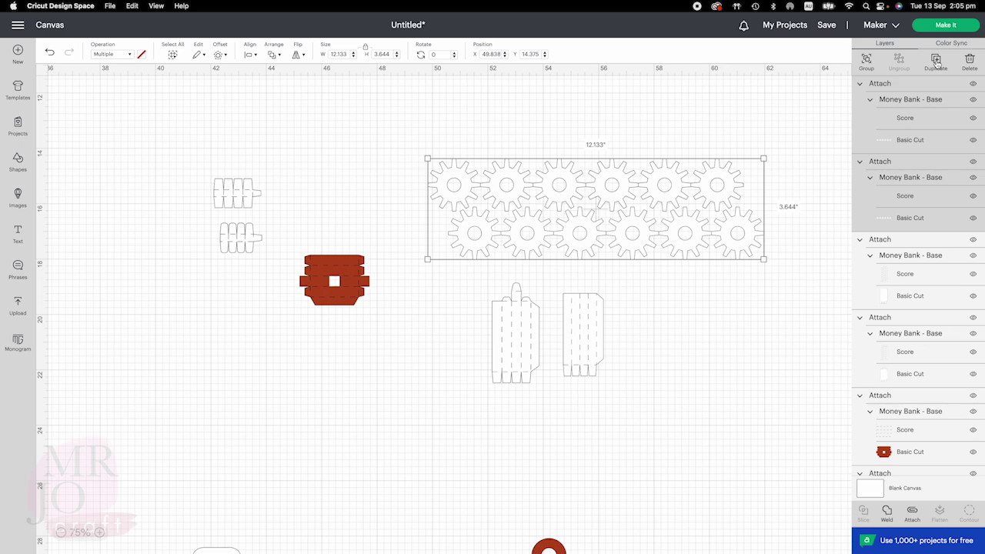
{"action": "left_click", "coordinate": [936, 63]}
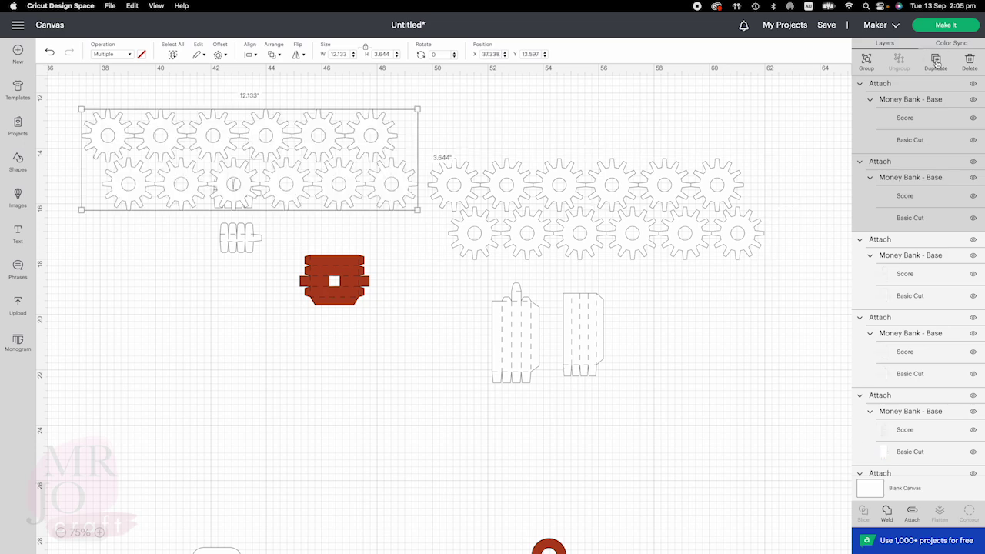
Spread the pointed red panel, the U-shaped red piece, the white box piece and the slotted red box piece into open canvas areas.
{"action": "left_click", "coordinate": [61, 533]}
{"action": "left_click", "coordinate": [61, 532]}
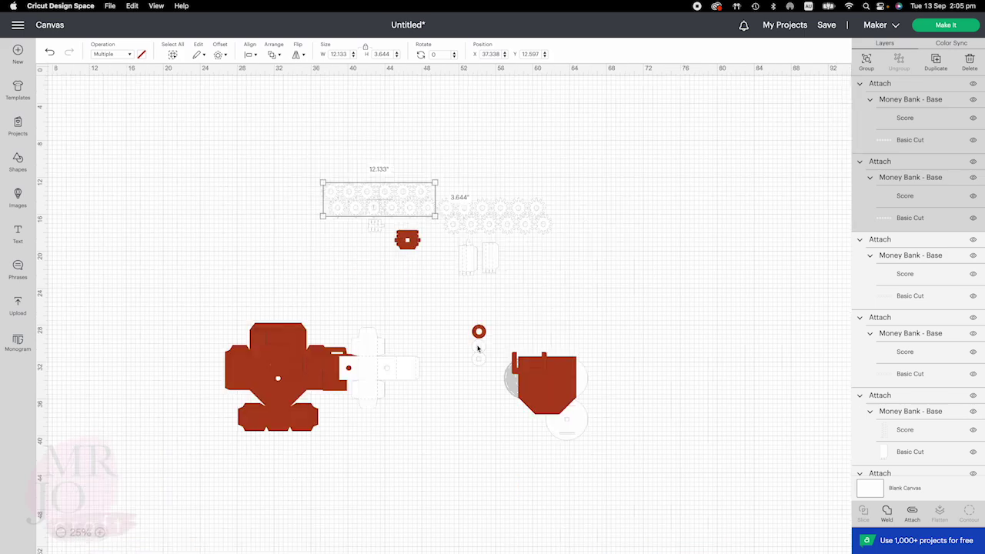
{"action": "left_click_drag", "start_coordinate": [547, 376], "coordinate": [589, 256]}
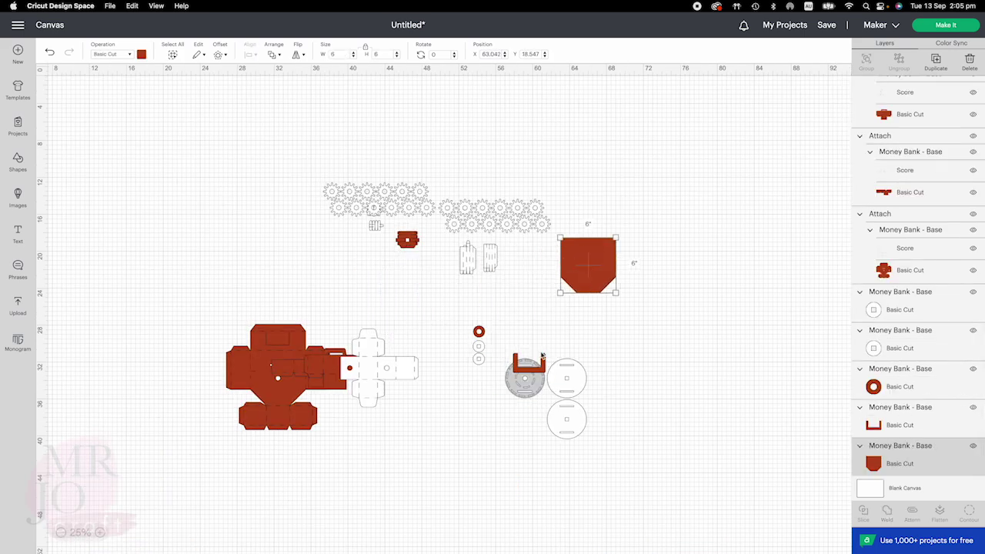
{"action": "left_click_drag", "start_coordinate": [524, 374], "coordinate": [507, 293]}
{"action": "left_click_drag", "start_coordinate": [369, 360], "coordinate": [283, 248]}
{"action": "left_click_drag", "start_coordinate": [322, 369], "coordinate": [393, 313]}
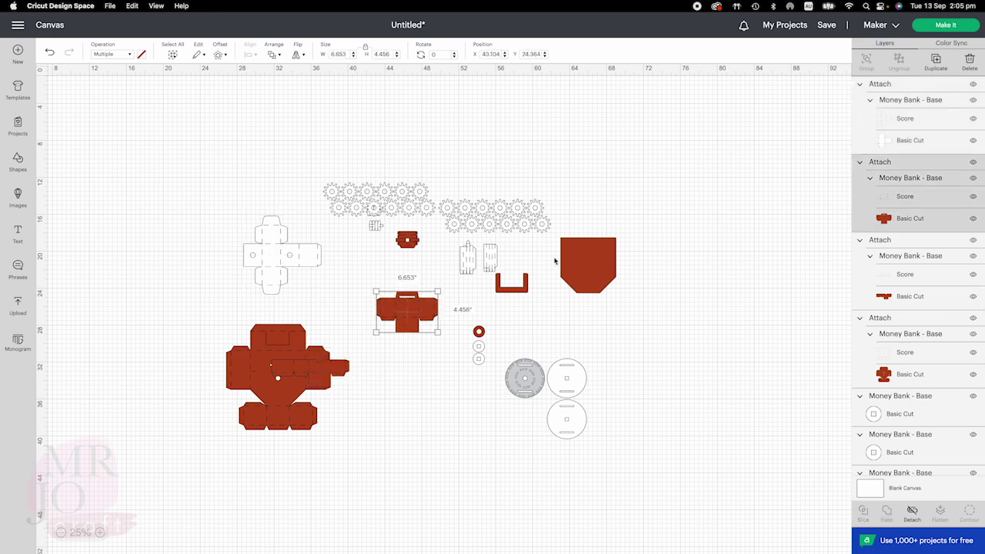
Send the project to cutting preparation with all materials loaded On Mat.
{"action": "left_click", "coordinate": [636, 243]}
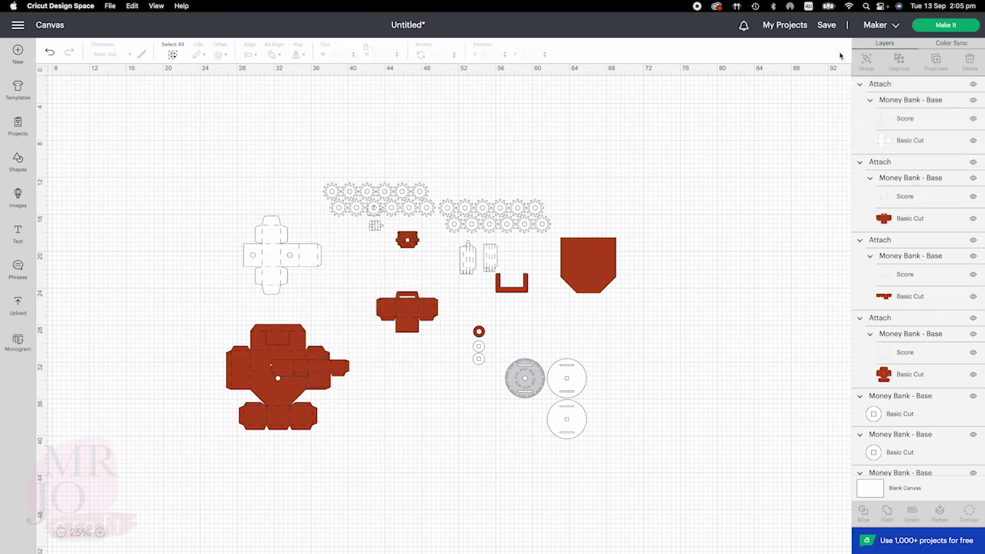
{"action": "left_click", "coordinate": [938, 26]}
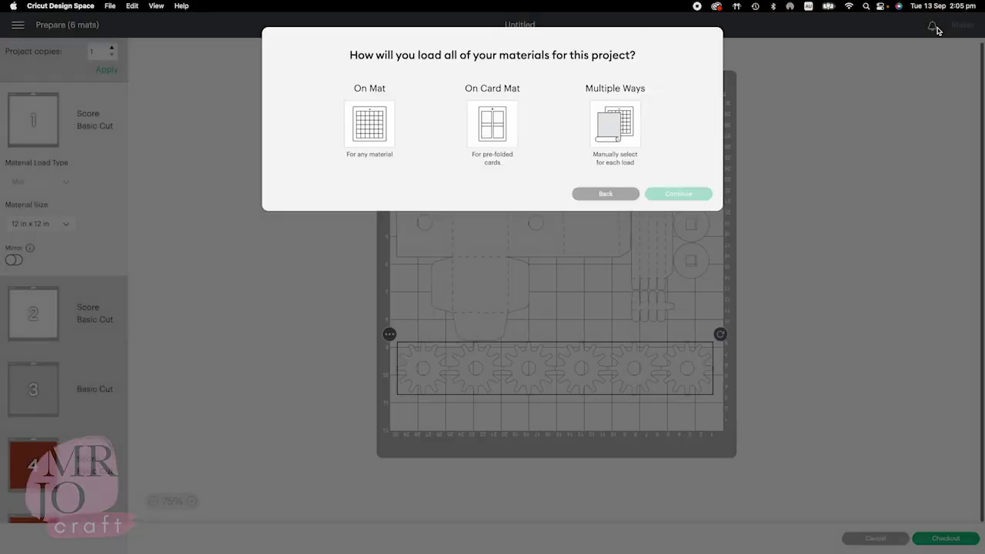
{"action": "left_click", "coordinate": [383, 120]}
{"action": "left_click", "coordinate": [677, 229]}
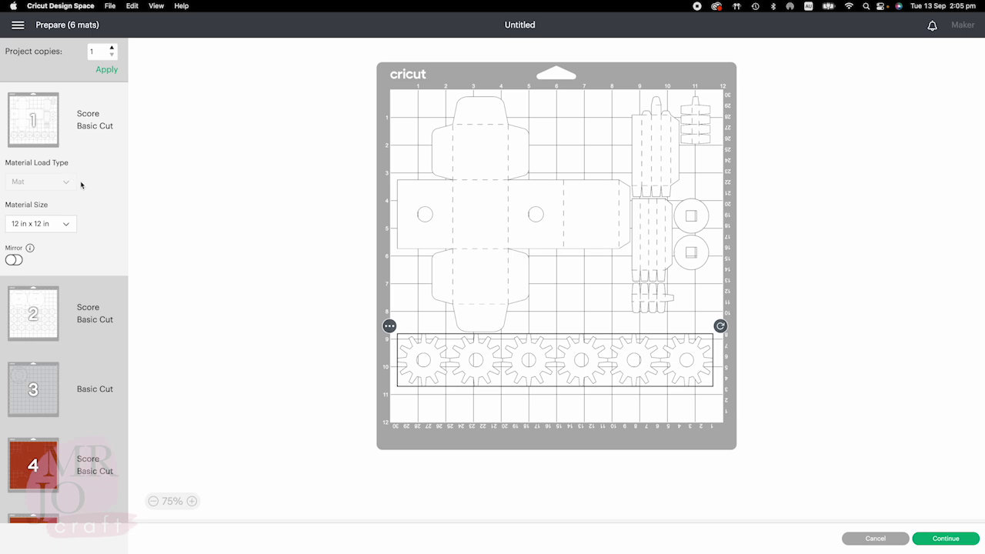
Review the layout of the pieces on mats 2 through 5.
{"action": "left_click", "coordinate": [45, 305]}
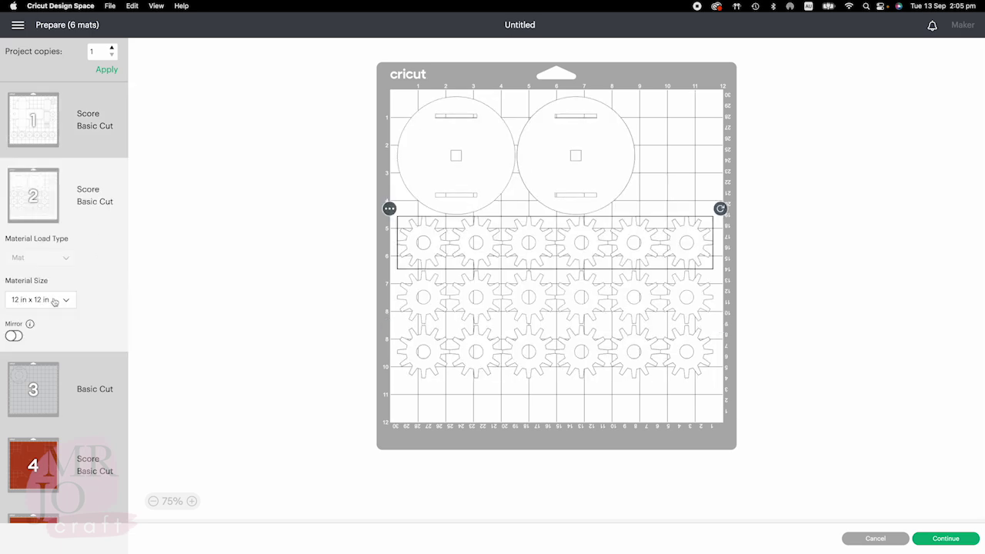
{"action": "scroll", "coordinate": [54, 302], "scroll_direction": "down", "scroll_amount": 3}
{"action": "left_click", "coordinate": [43, 290]}
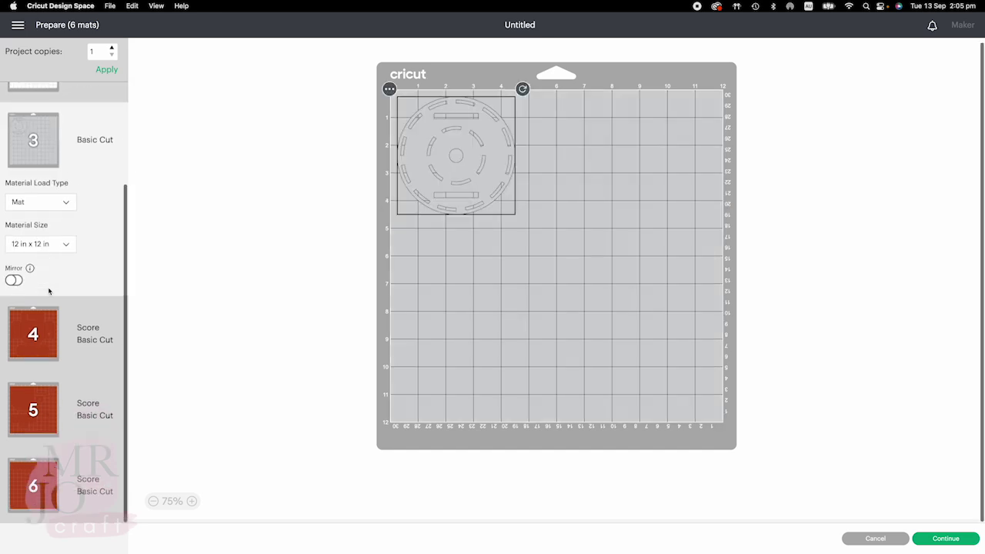
{"action": "left_click", "coordinate": [35, 327]}
{"action": "left_click", "coordinate": [43, 408]}
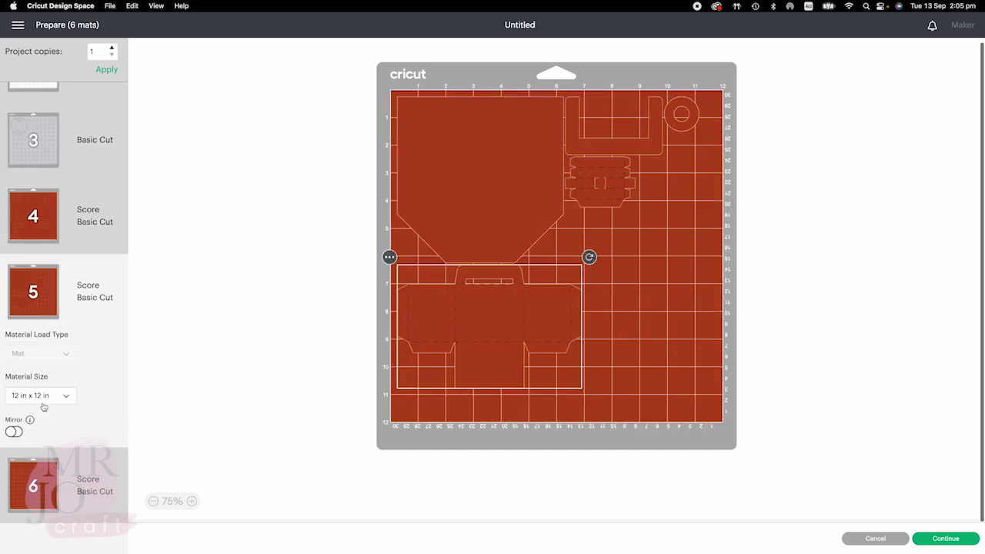
Place the red tabbed strip on mat 6 in the mat's lower-right corner and rotate it half a turn.
{"action": "left_click", "coordinate": [35, 472]}
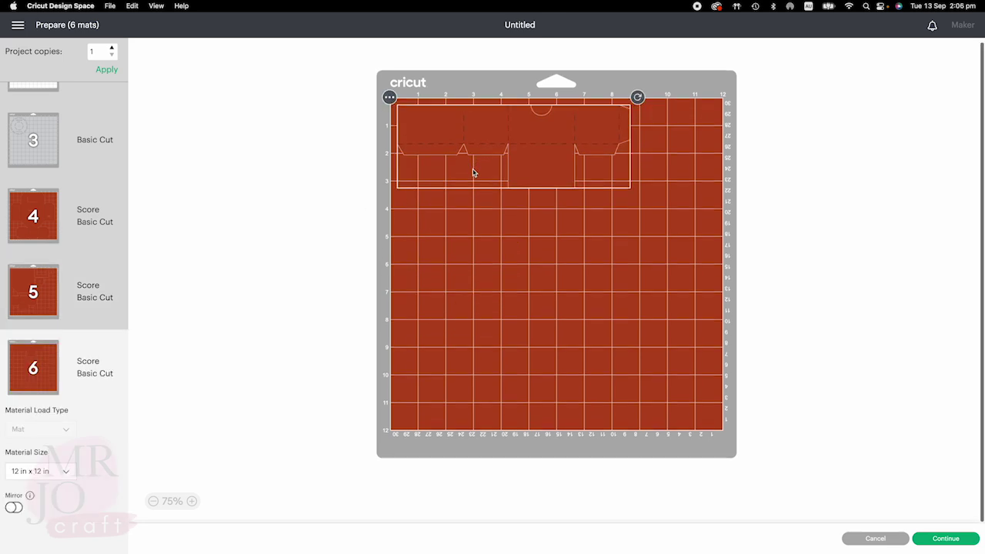
{"action": "left_click_drag", "start_coordinate": [506, 150], "coordinate": [639, 405]}
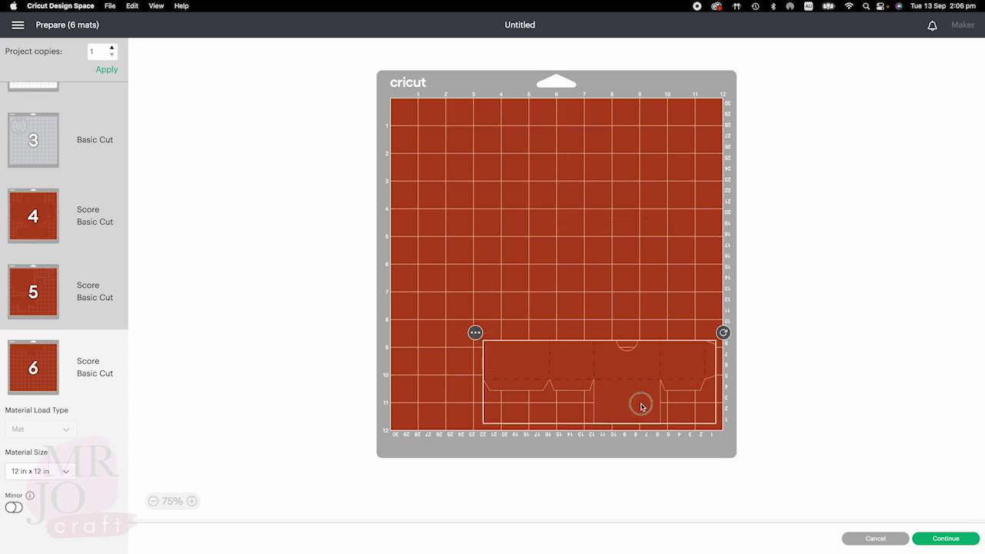
{"action": "left_click_drag", "start_coordinate": [723, 332], "coordinate": [501, 421]}
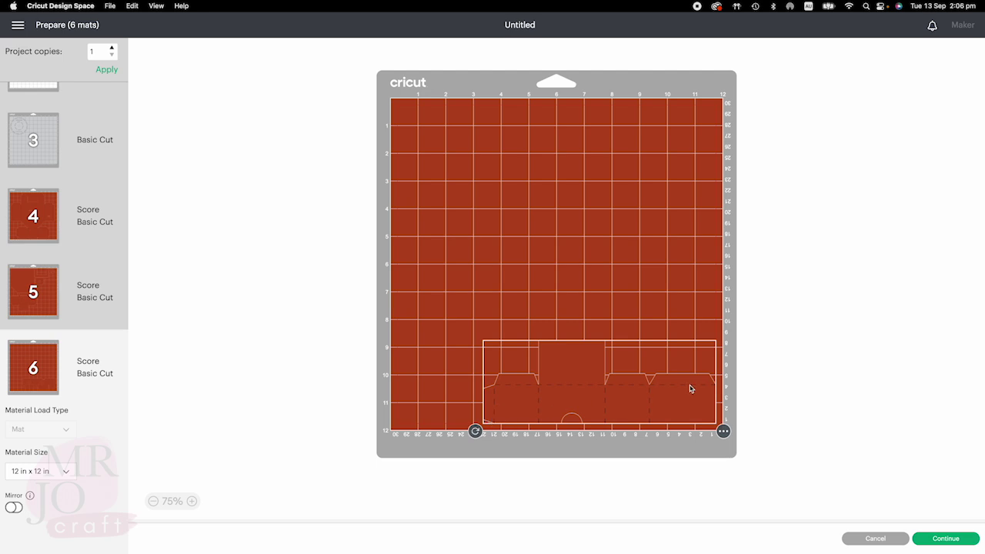
Transfer the red tabbed strip from mat 6 to mat 5, rotate it upright and fit it into the free space near the mat's right edge.
{"action": "left_click", "coordinate": [723, 432]}
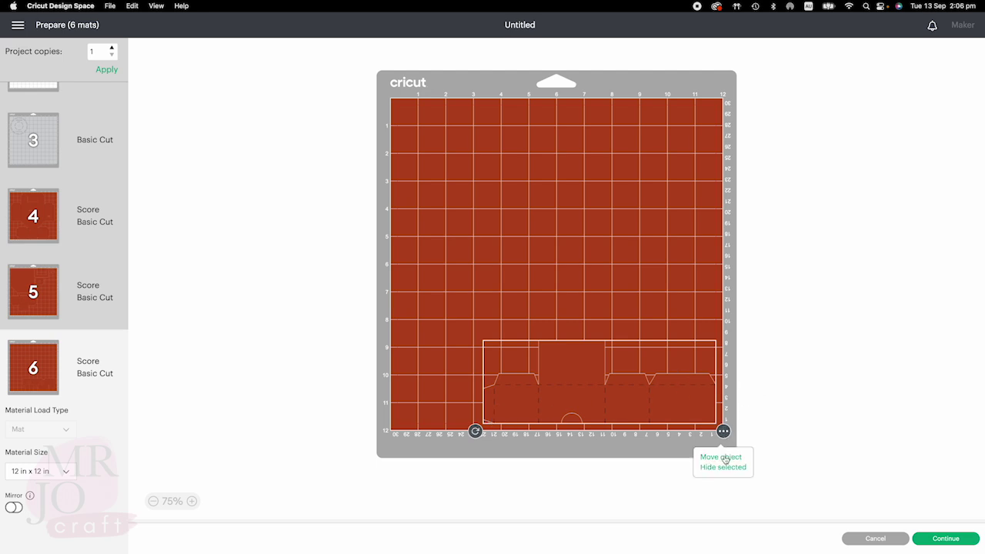
{"action": "left_click", "coordinate": [721, 457]}
{"action": "left_click", "coordinate": [604, 139]}
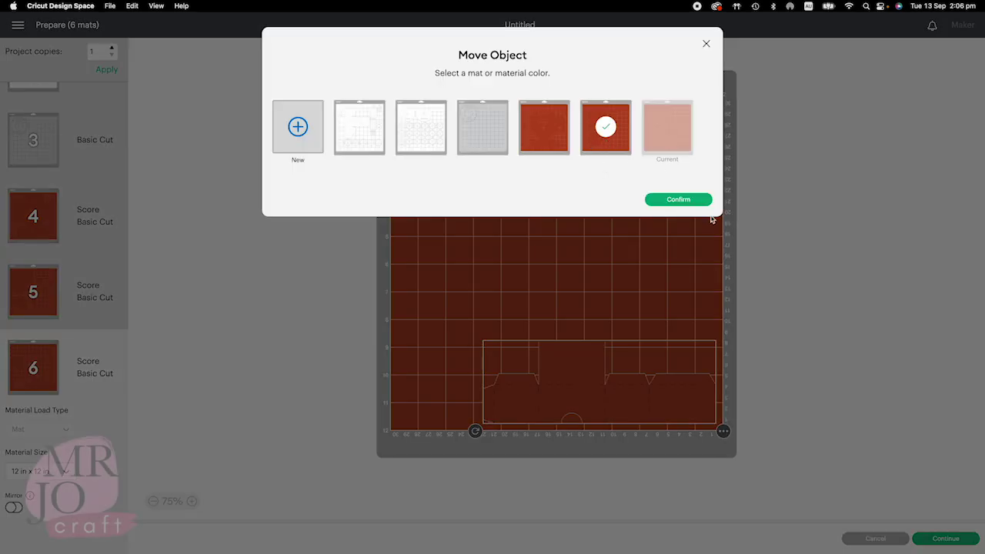
{"action": "left_click", "coordinate": [677, 199]}
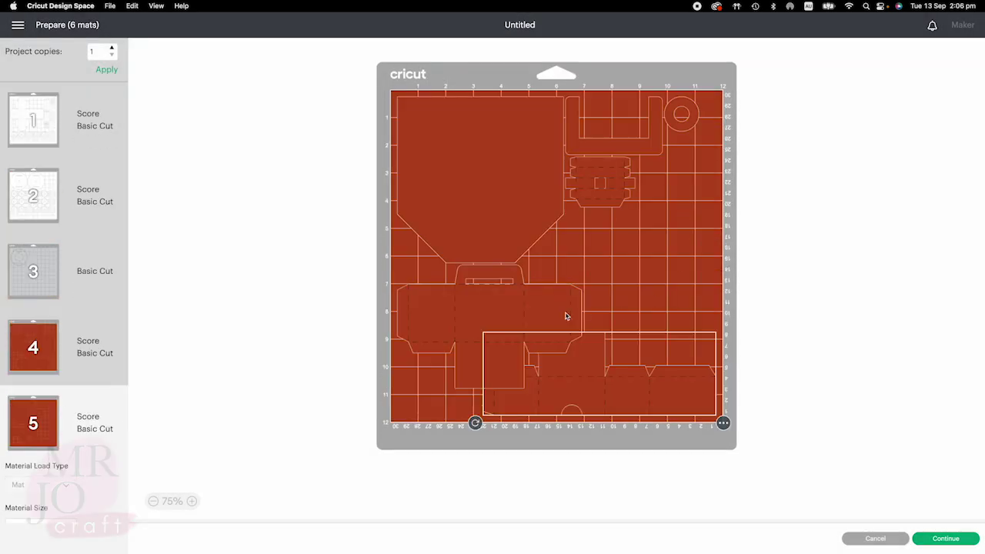
{"action": "left_click_drag", "start_coordinate": [475, 422], "coordinate": [675, 340]}
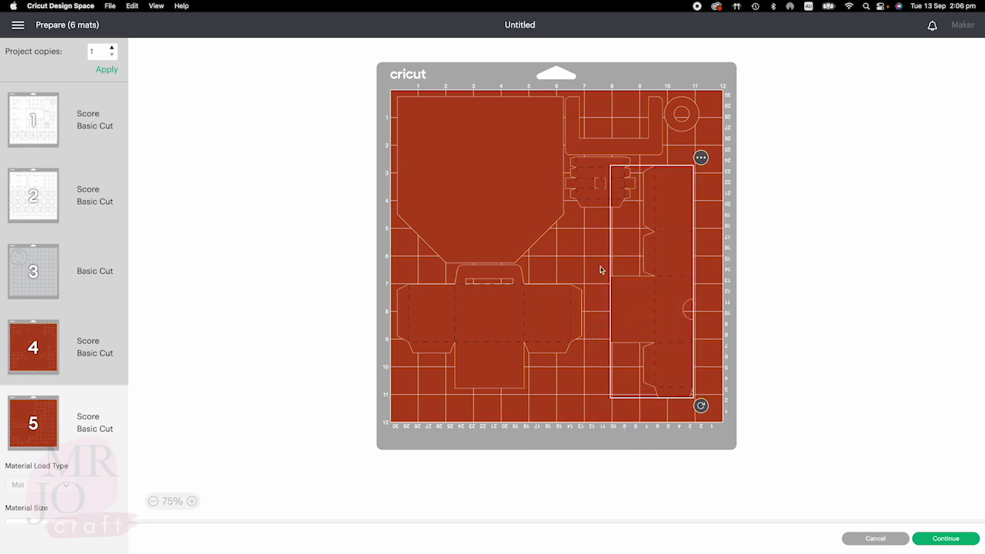
{"action": "left_click", "coordinate": [587, 260]}
Check the emptied mat 6 and review the piece layouts on the other mats back to mat 1.
{"action": "scroll", "coordinate": [34, 461], "scroll_direction": "down", "scroll_amount": 4}
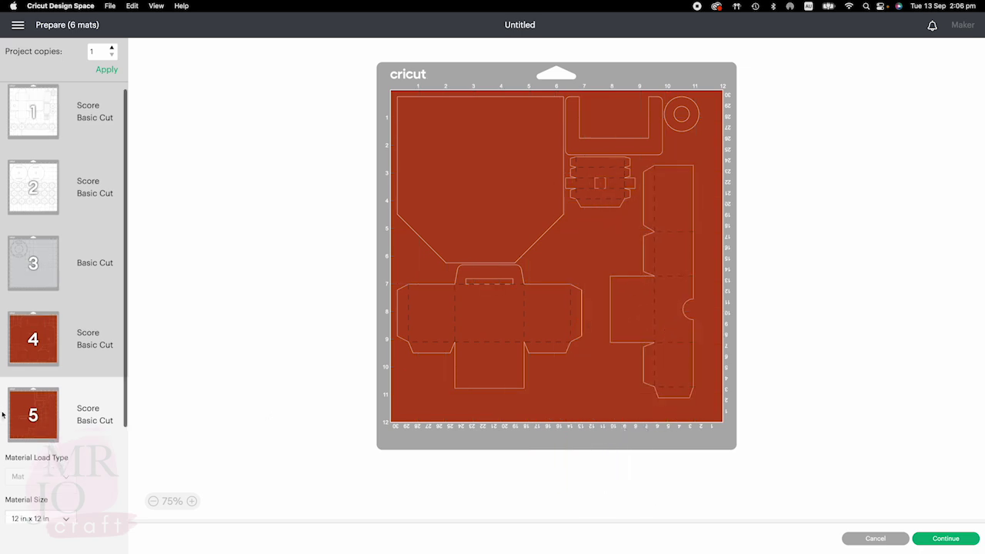
{"action": "left_click", "coordinate": [34, 474]}
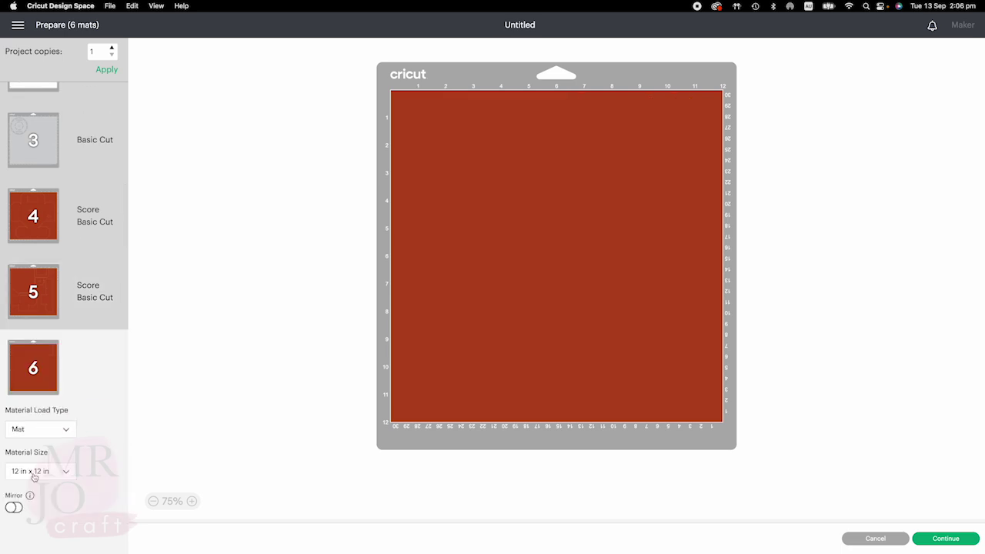
{"action": "left_click", "coordinate": [34, 303]}
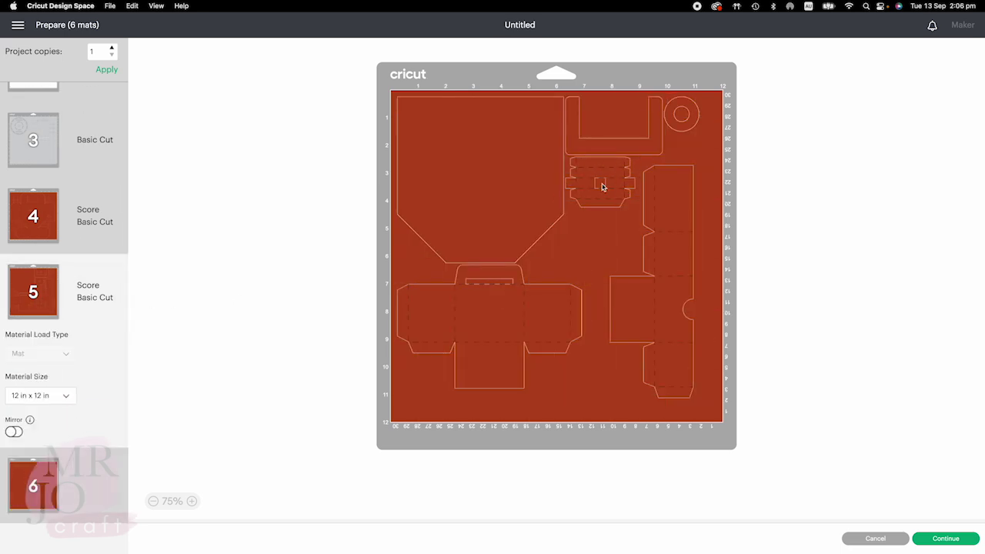
{"action": "left_click", "coordinate": [39, 224]}
{"action": "left_click", "coordinate": [37, 148]}
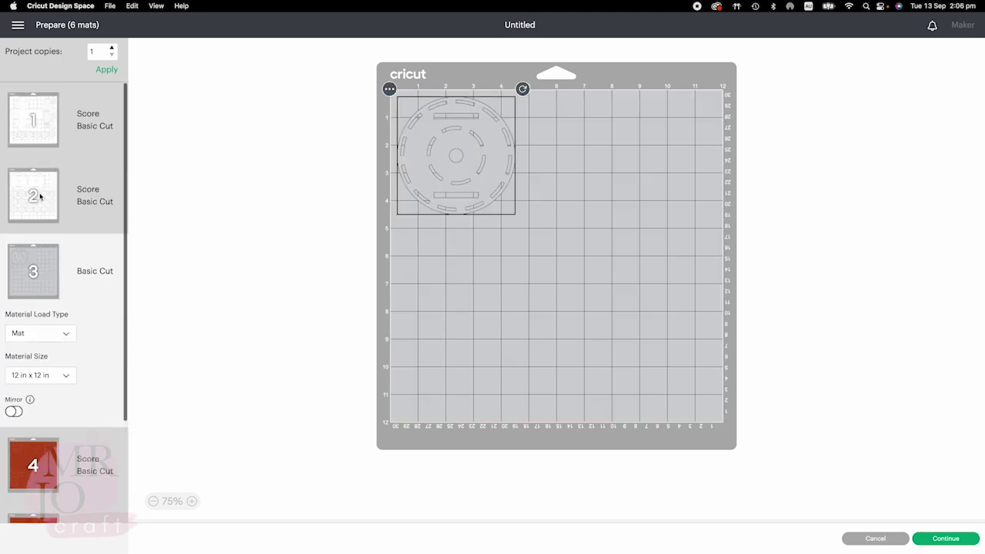
{"action": "left_click", "coordinate": [40, 197]}
{"action": "left_click", "coordinate": [32, 119]}
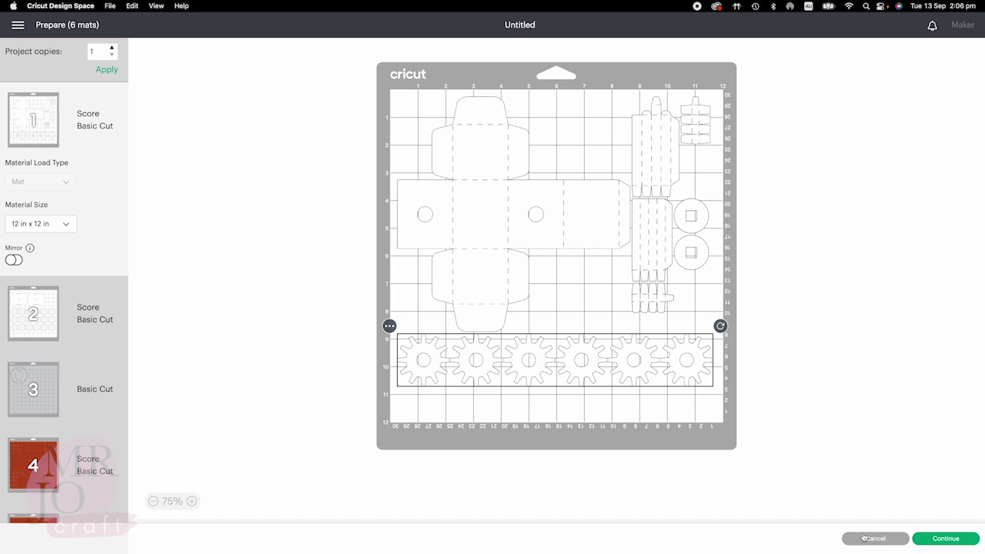